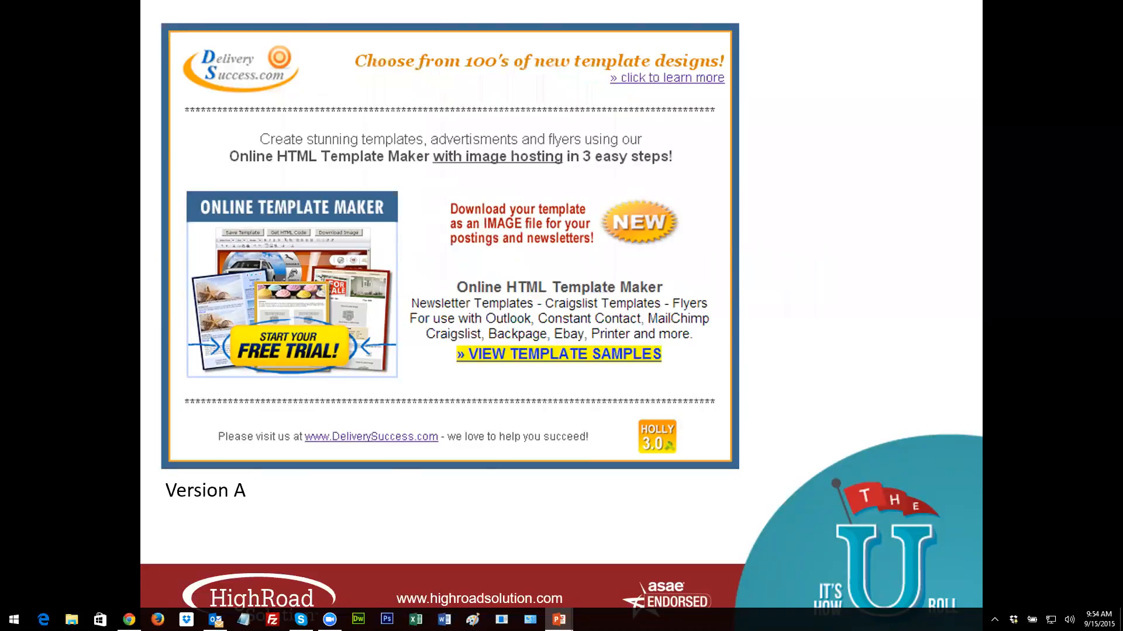
key("Right")
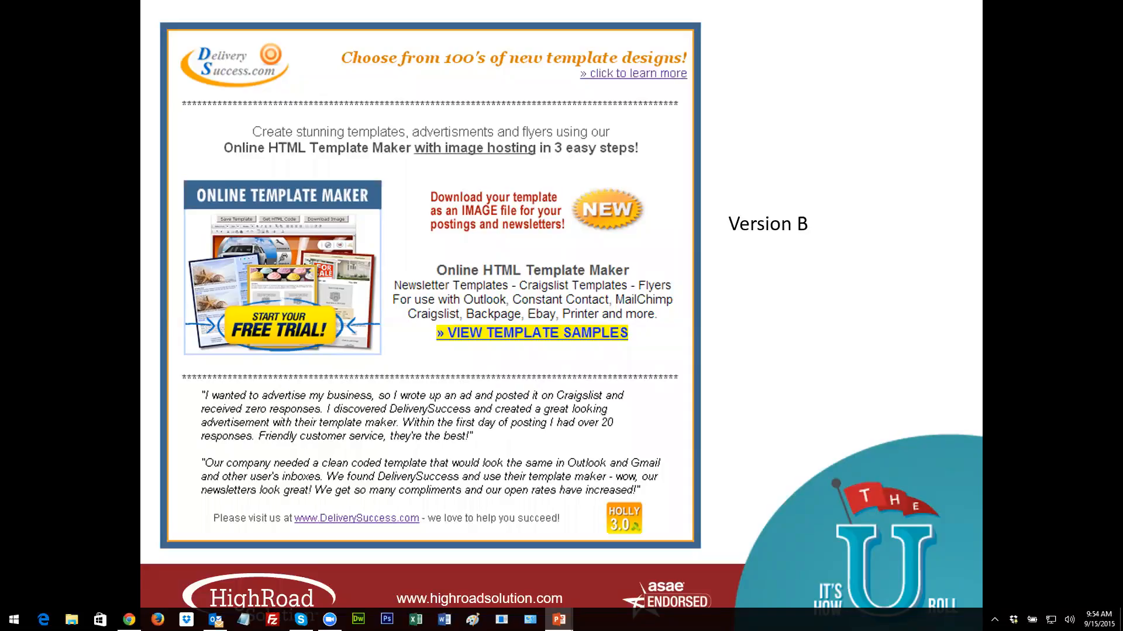
key("Right")
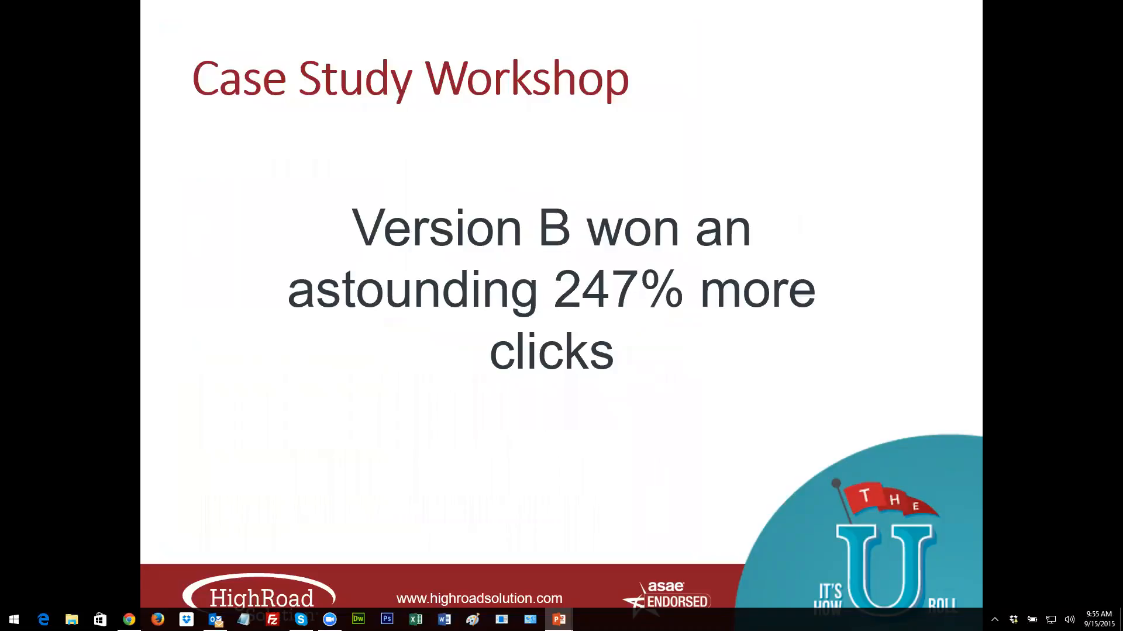
key("Right")
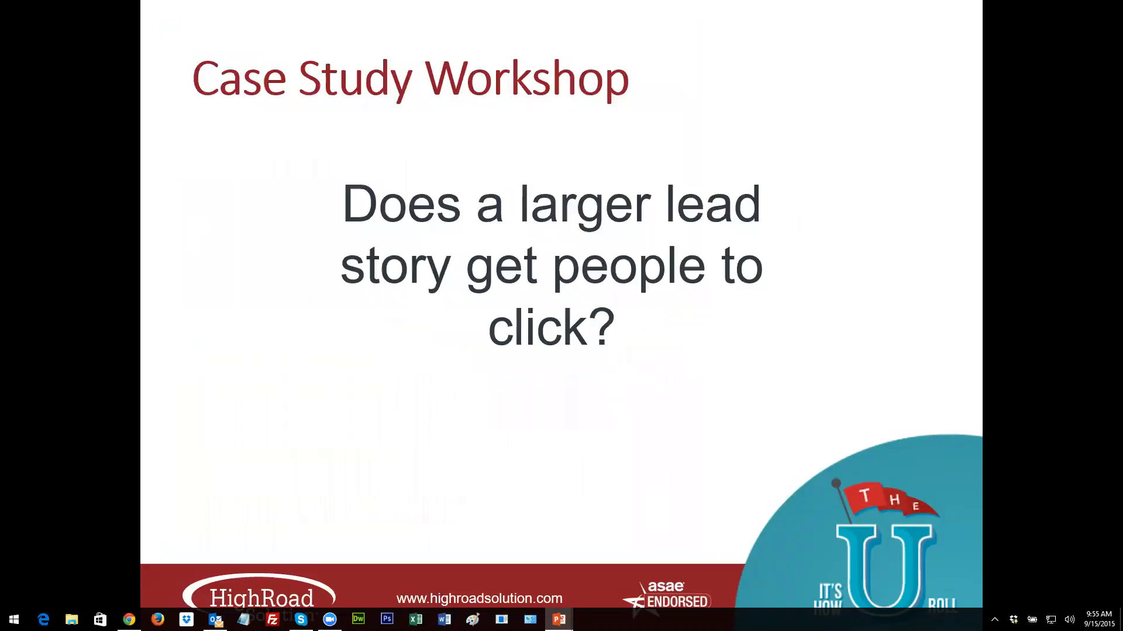
key("Right")
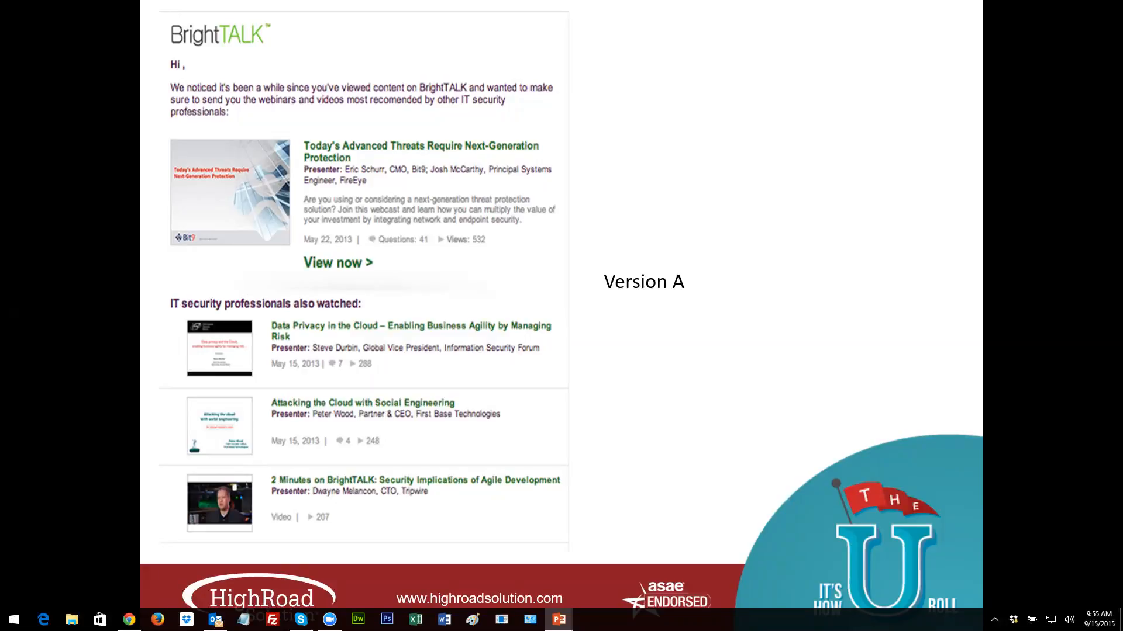
key("Right")
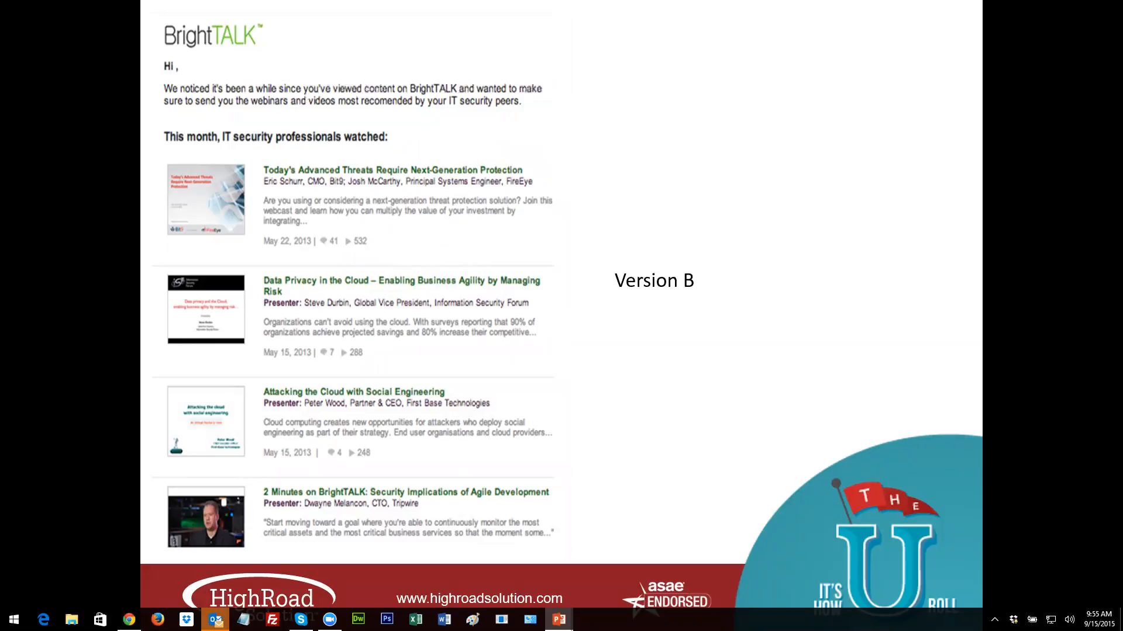
key("Right")
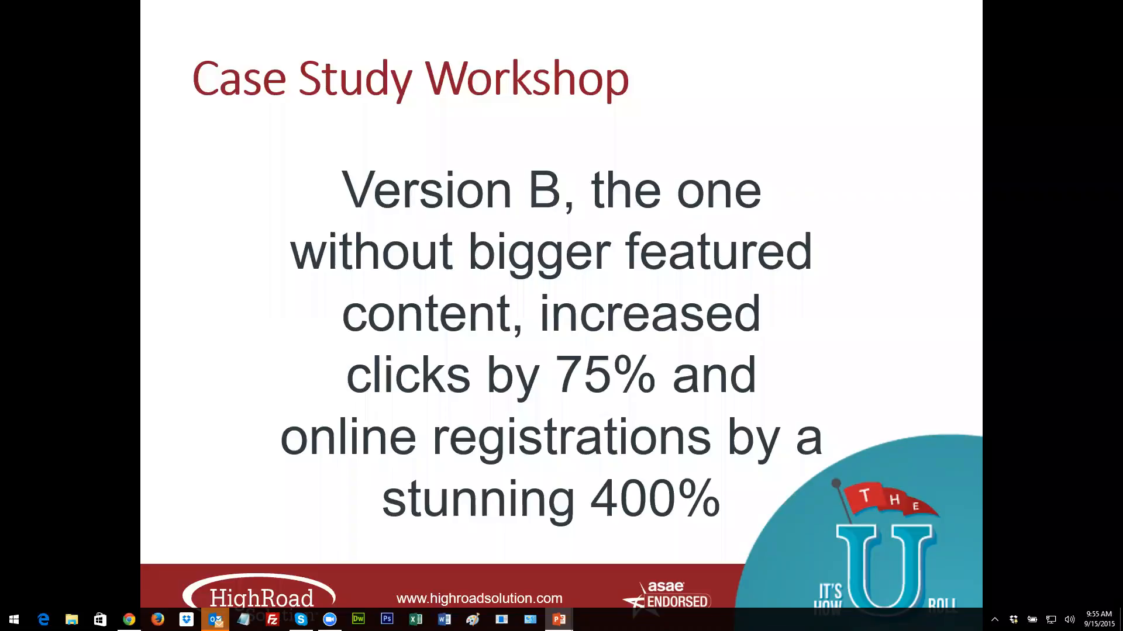
key("Right")
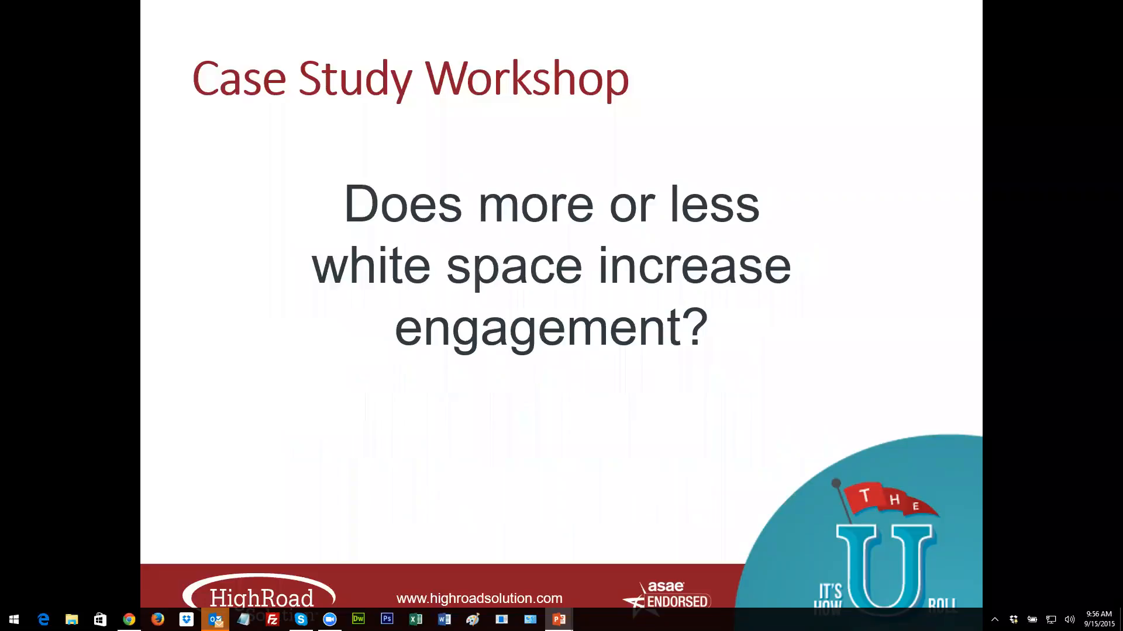
key("Right")
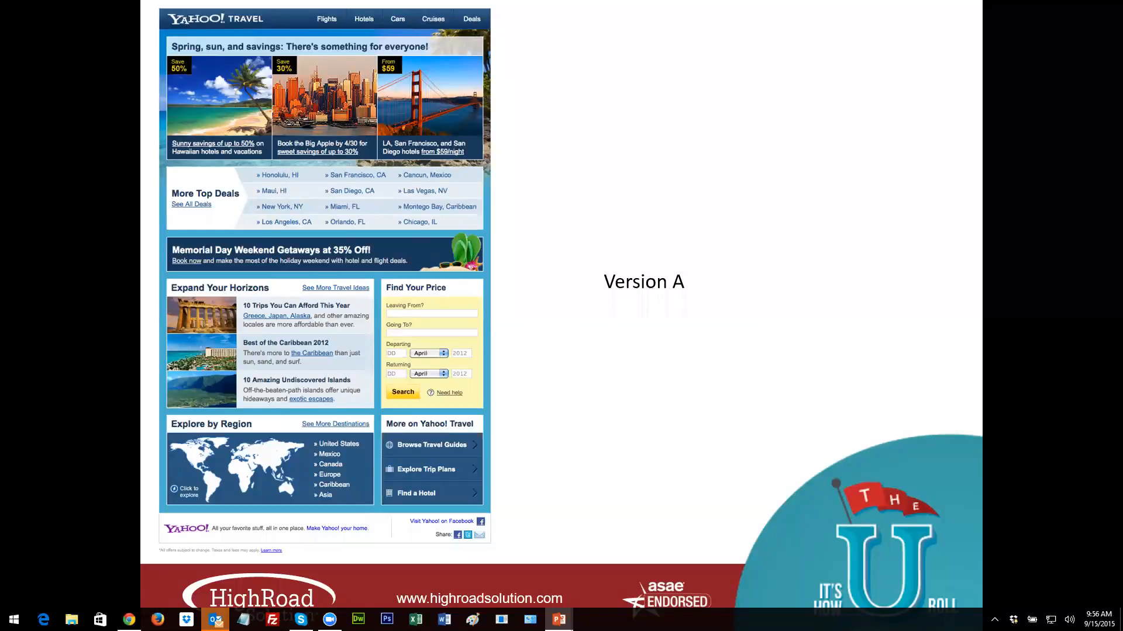
key("Right")
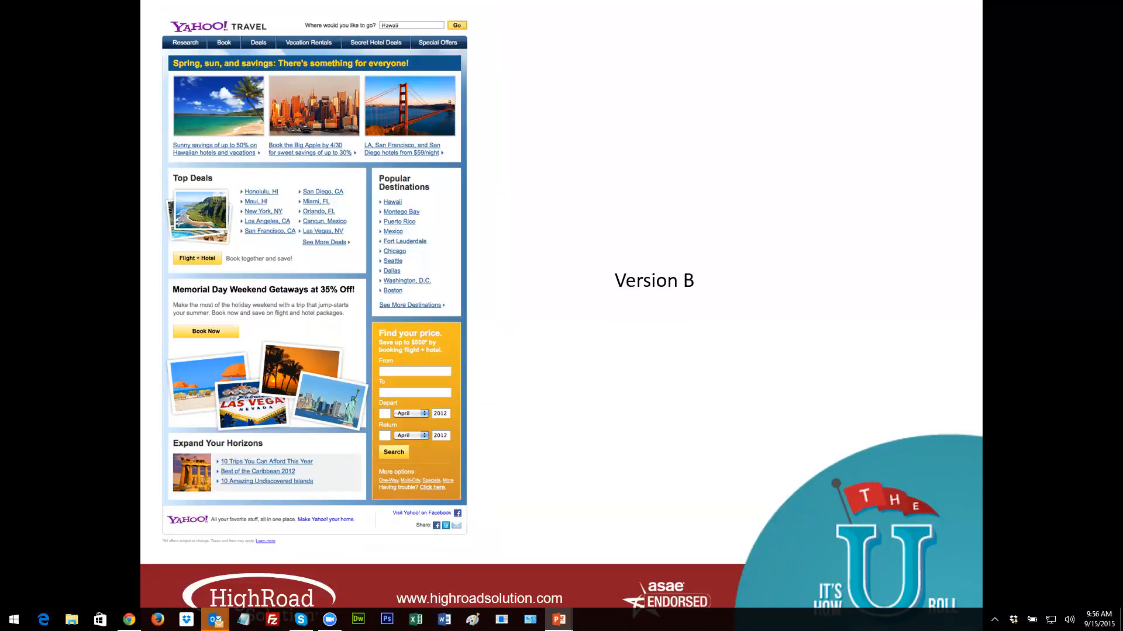
key("Right")
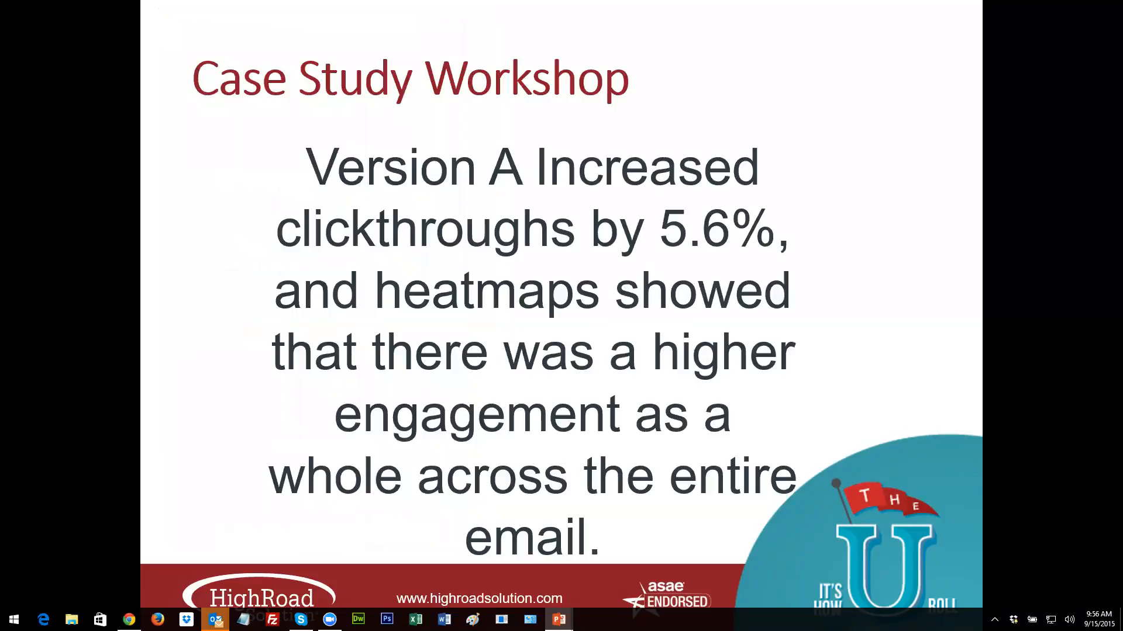
key("Right")
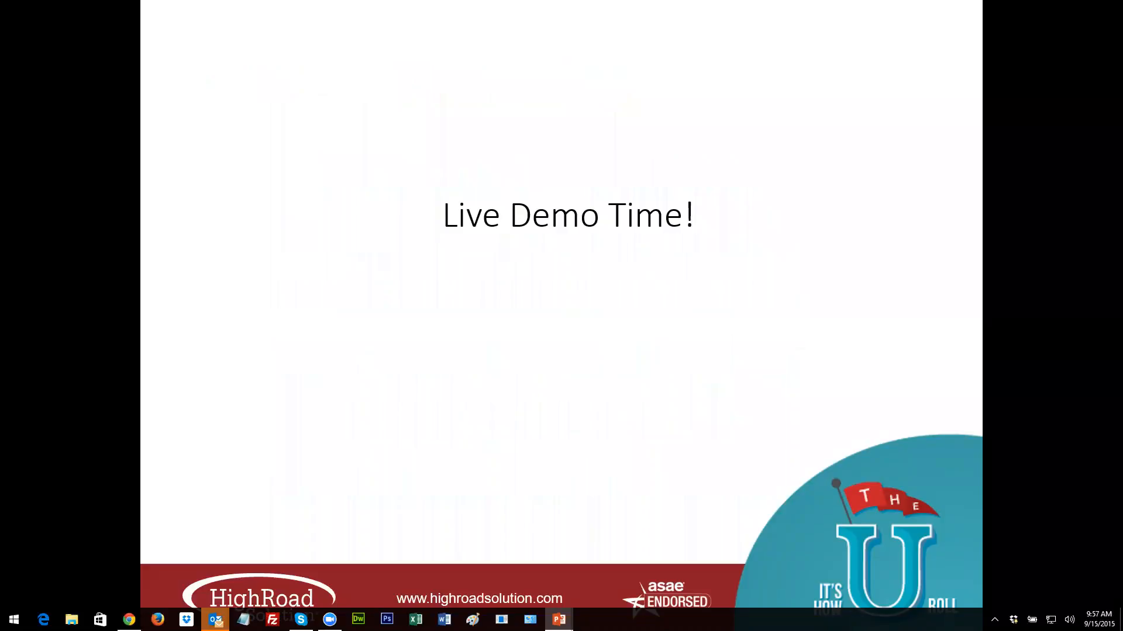
End the slide show, switch to the BlueHornet dashboard in the browser, and dismiss all pending reminders.
key("Escape")
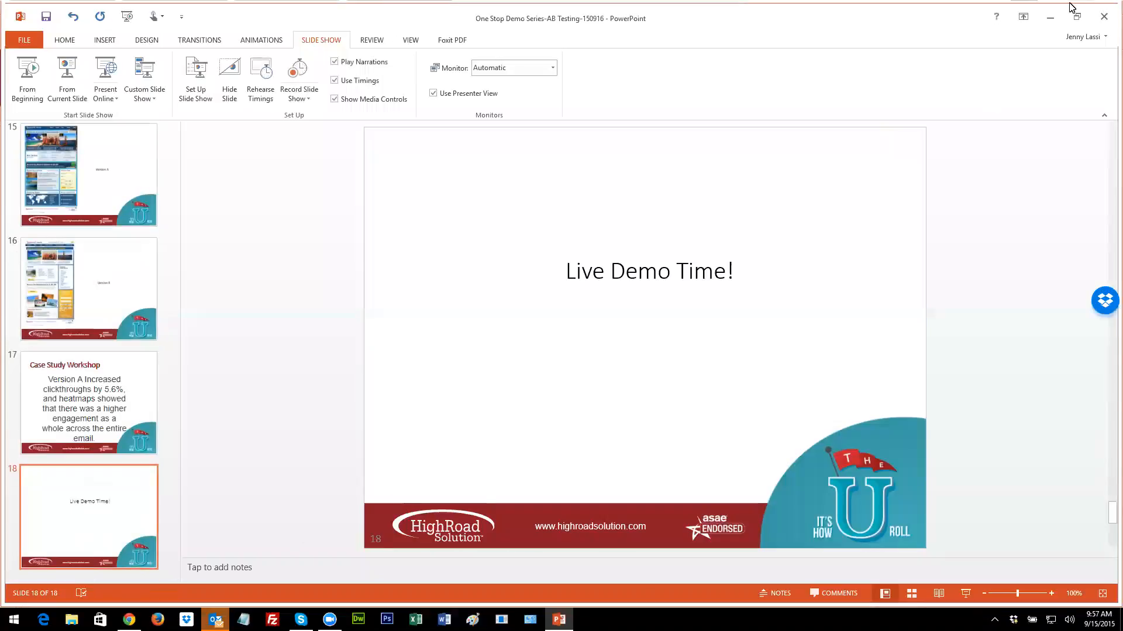
left_click(1053, 17)
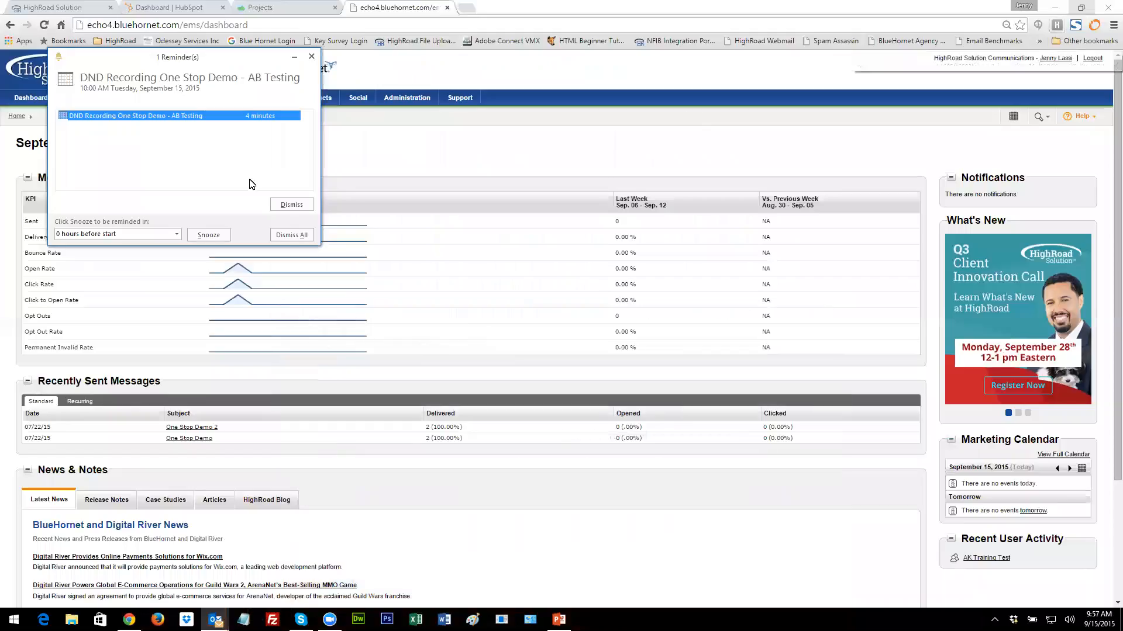
left_click(290, 236)
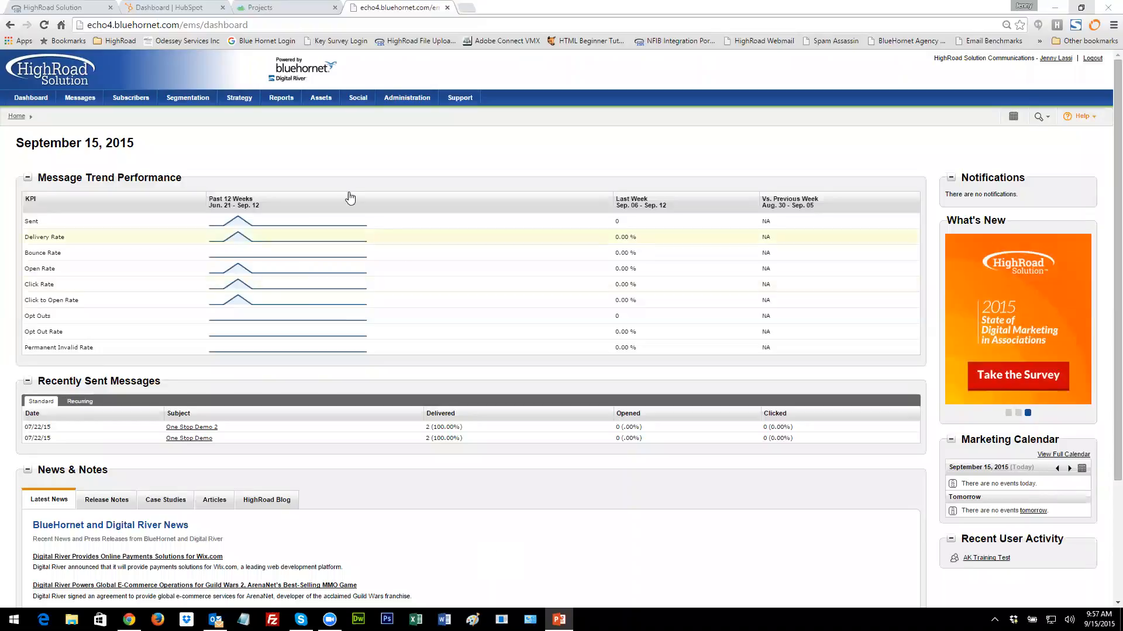
Create a new message named "AB Split with Subject Line".
left_click(78, 102)
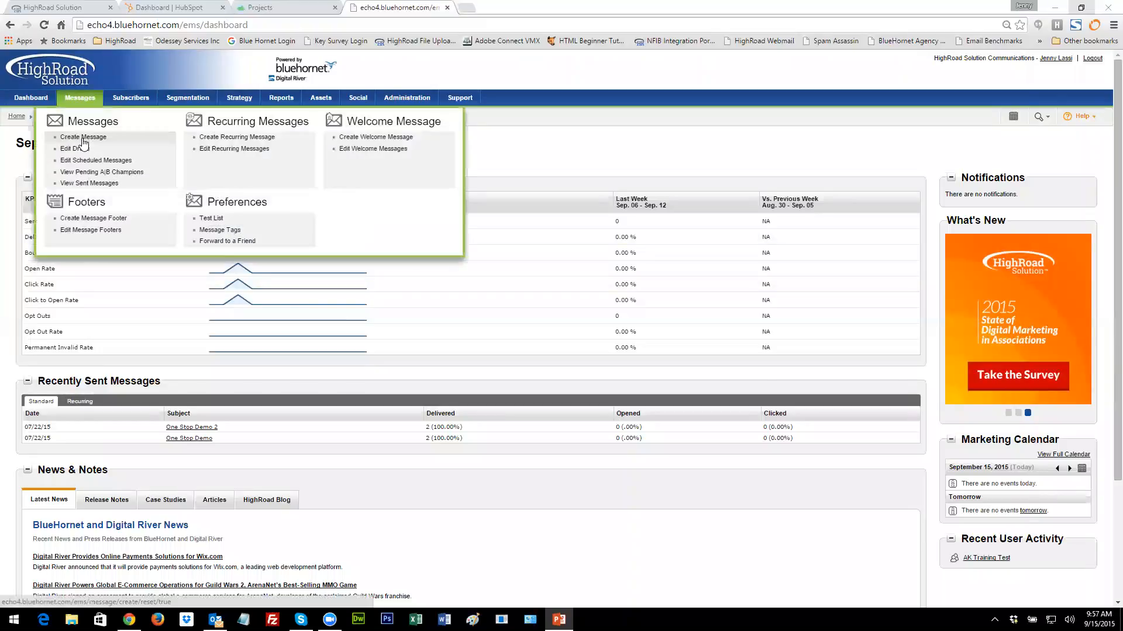
left_click(82, 132)
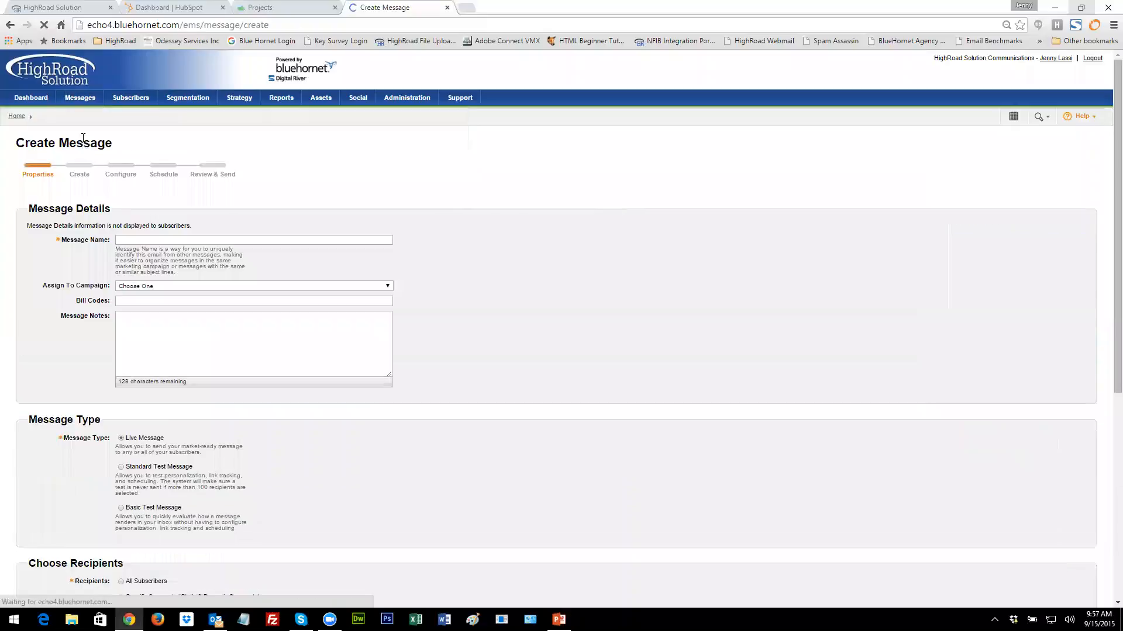
left_click(126, 242)
type("AB-Split with ")
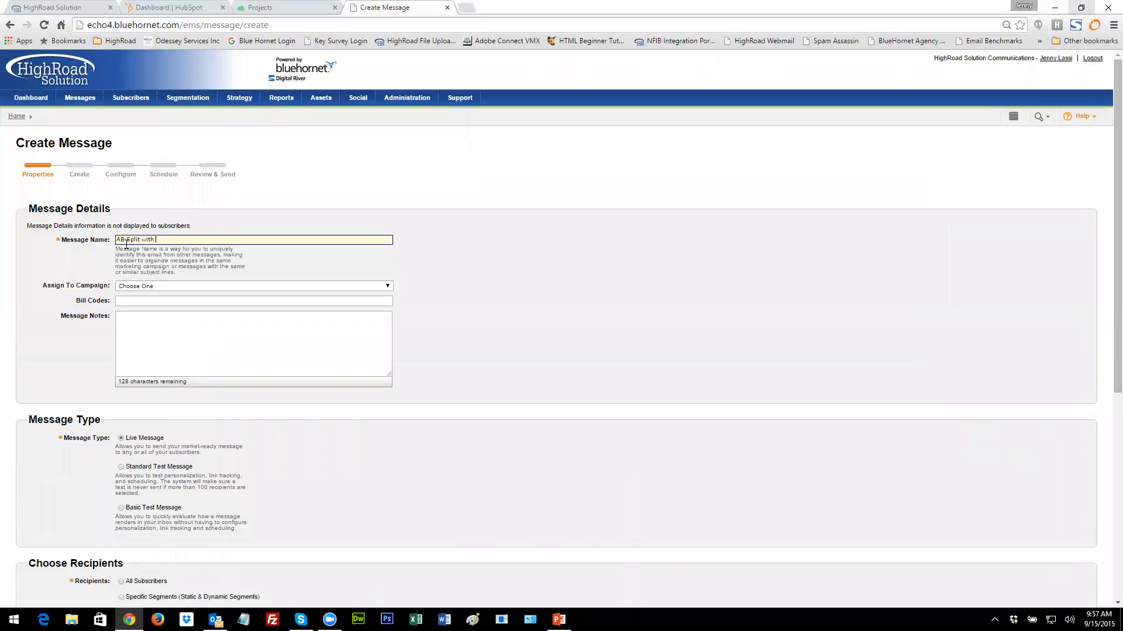
type("Subject Line")
Set the recipients to specific segments and include the static testing segment found by a wildcard search for the person's first name.
scroll(181, 398, "down", 3)
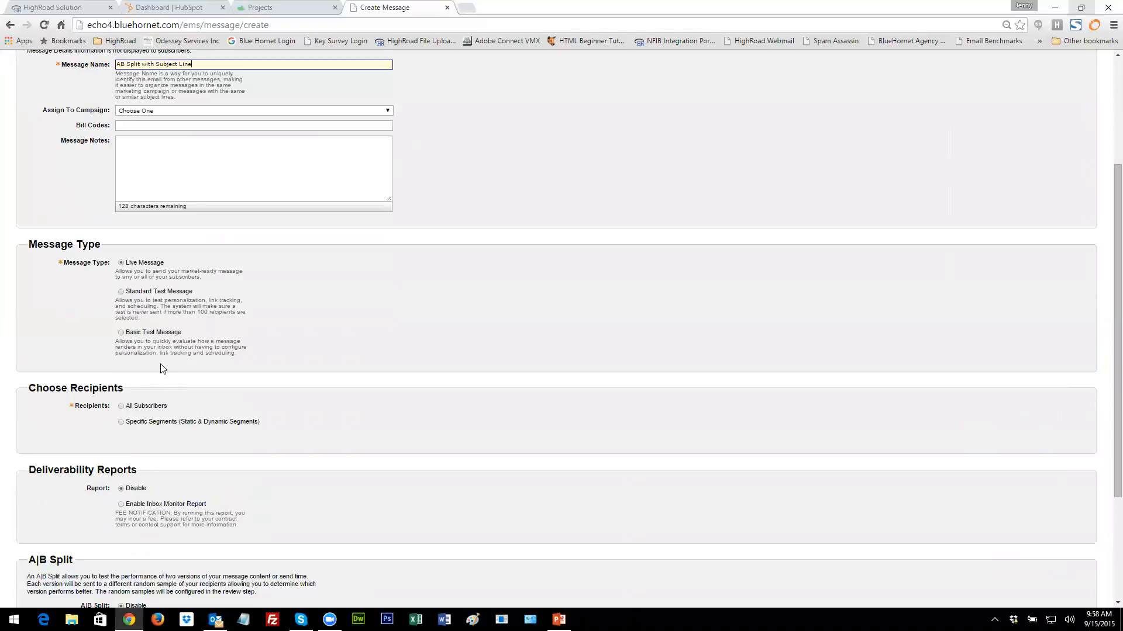
scroll(161, 368, "down", 1)
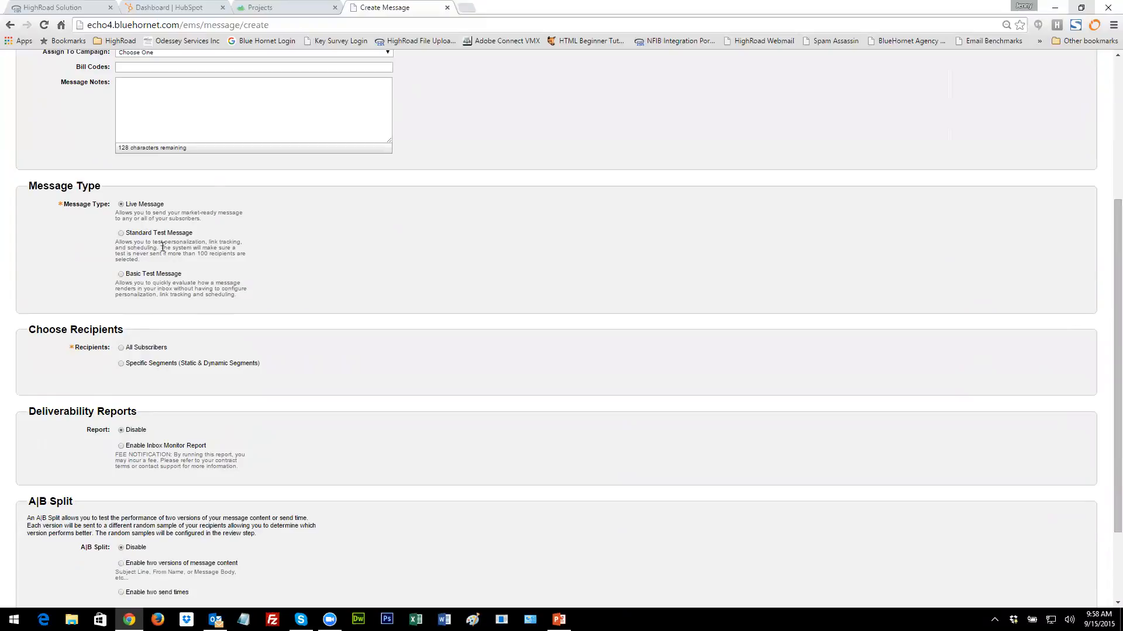
left_click(121, 364)
left_click(221, 374)
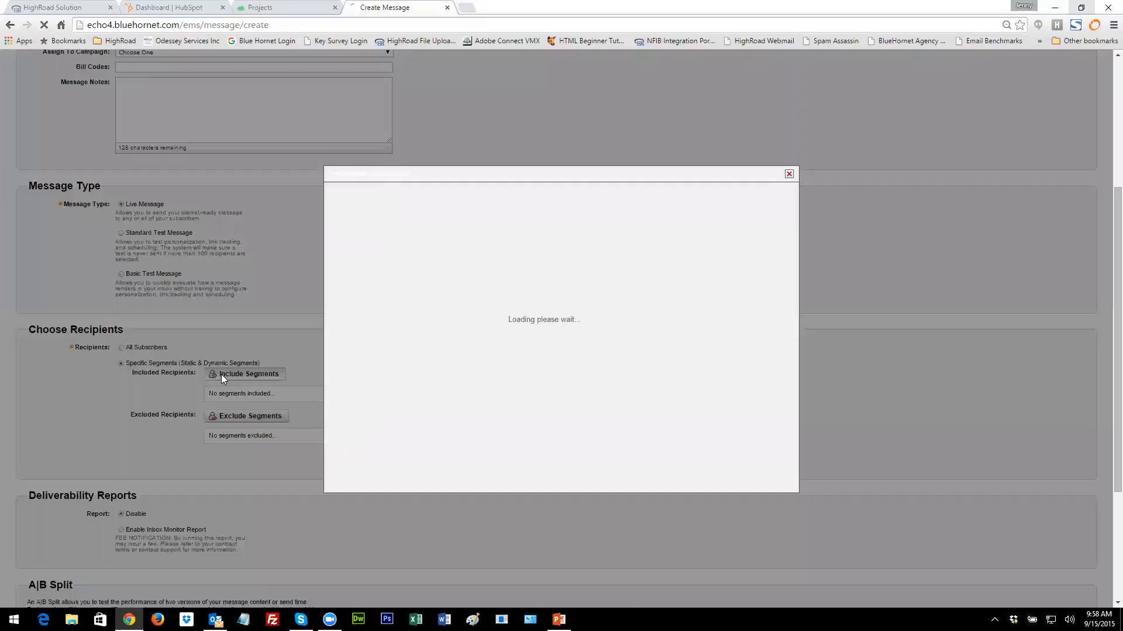
left_click(414, 243)
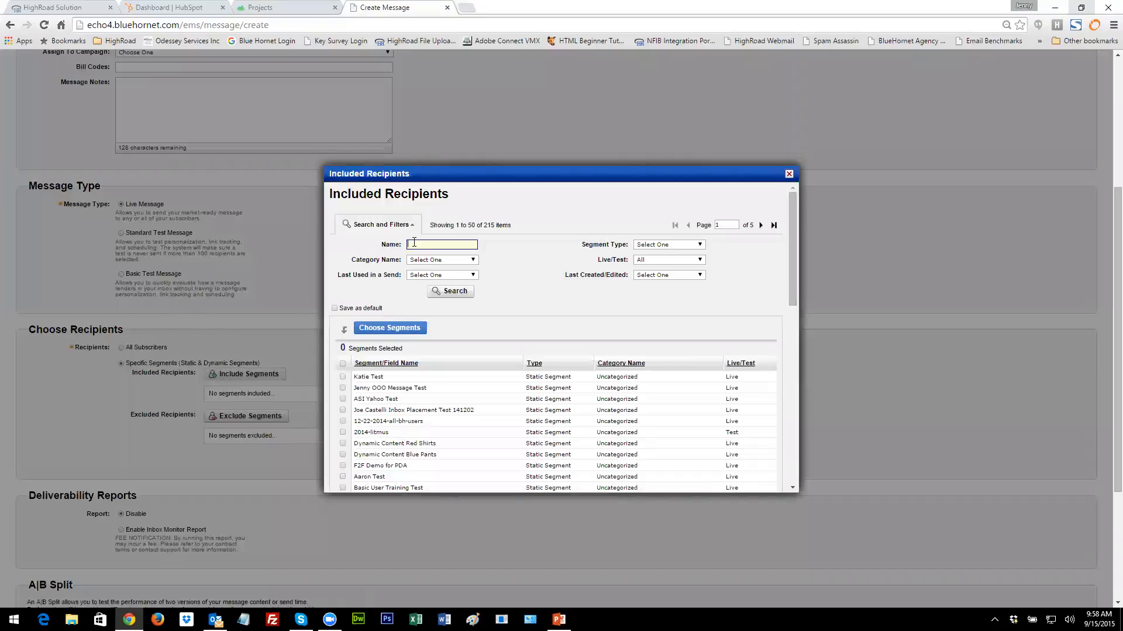
type("%jenny%")
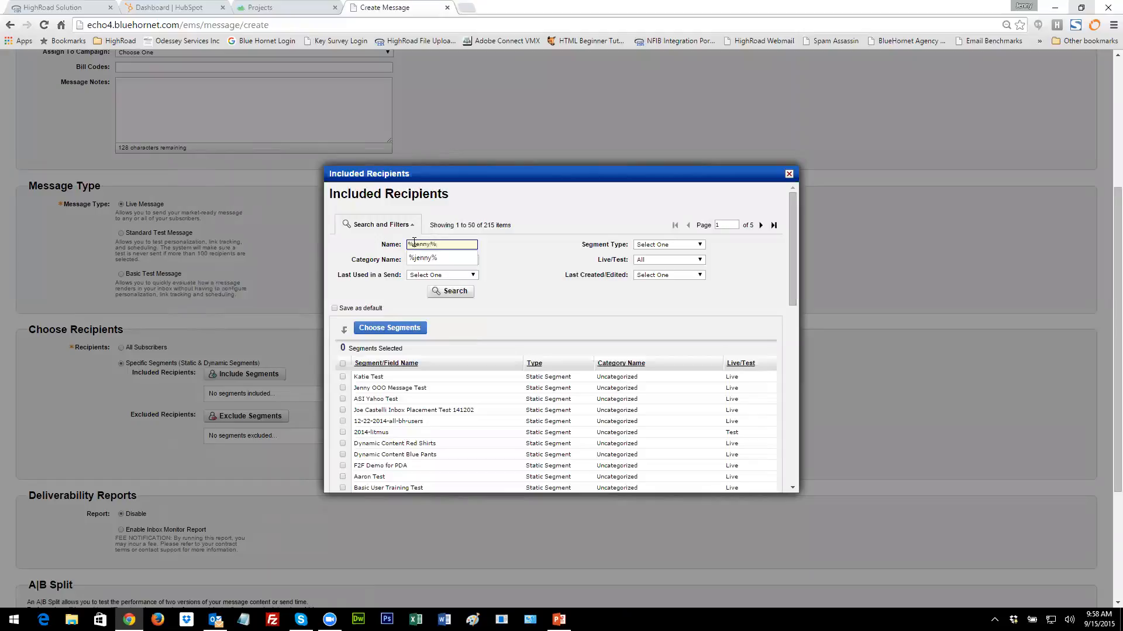
left_click(439, 294)
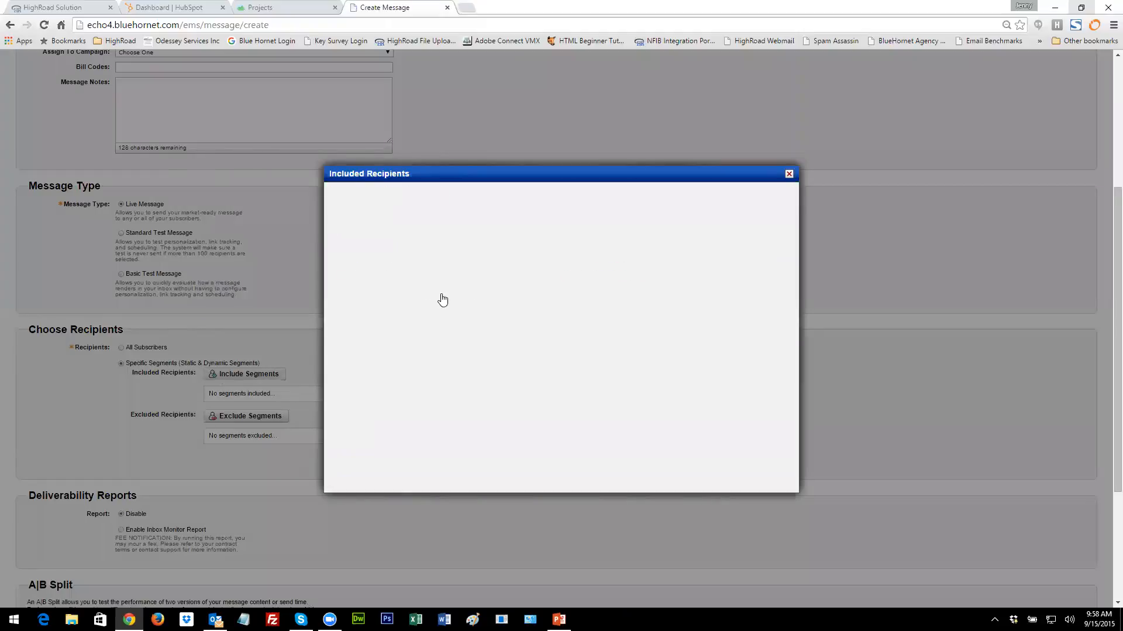
left_click(342, 398)
left_click(377, 328)
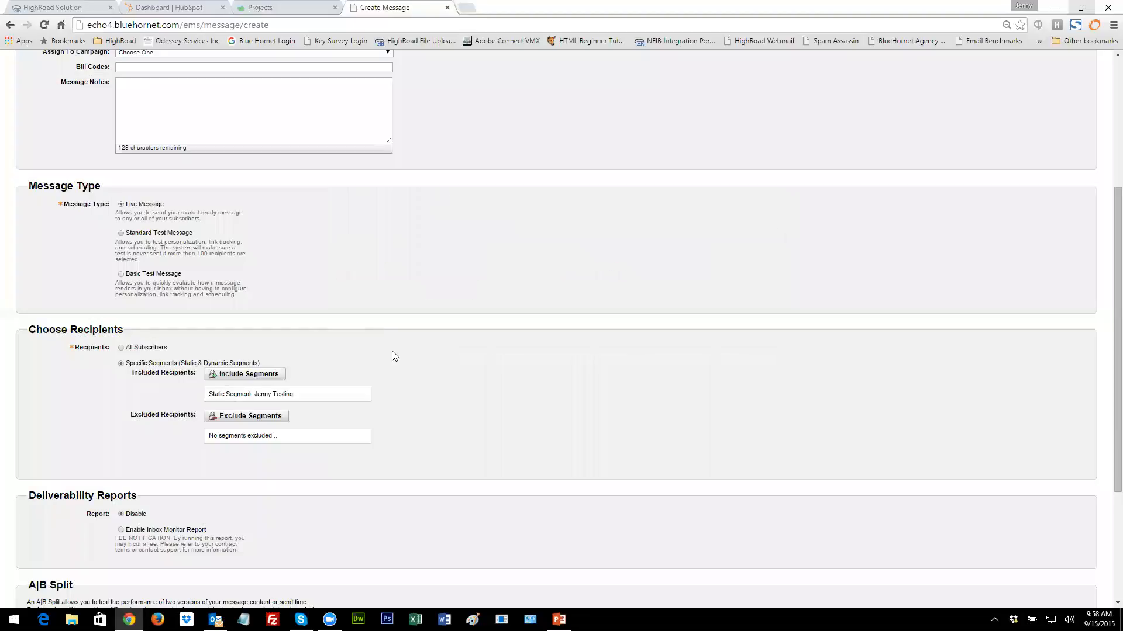
Enable the A|B split with two versions of message content.
scroll(398, 361, "down", 1)
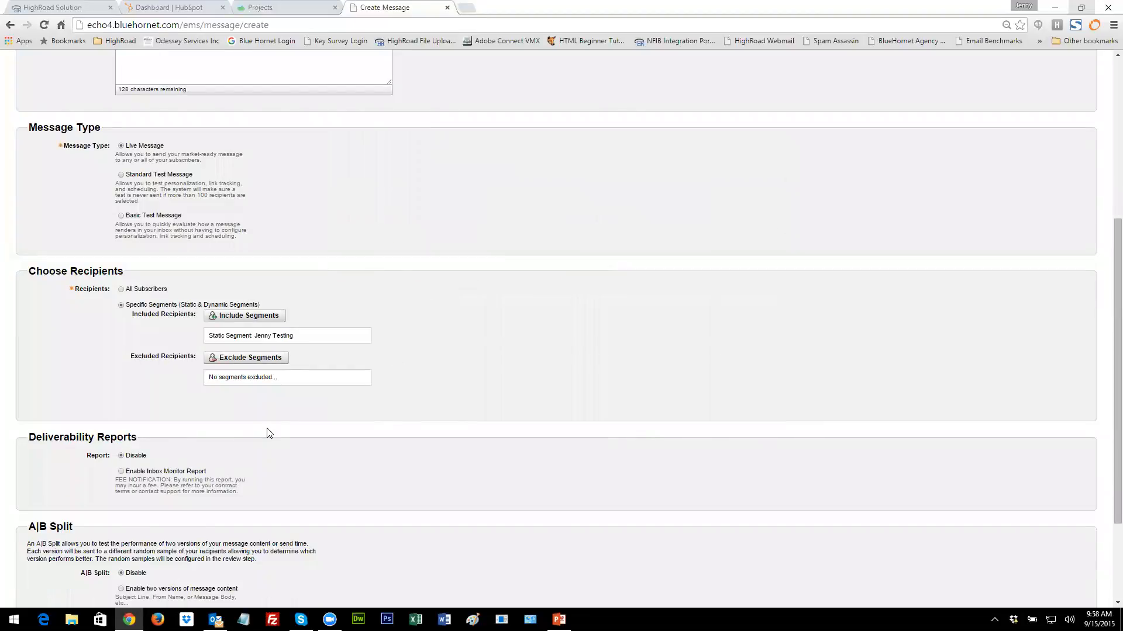
scroll(269, 433, "down", 3)
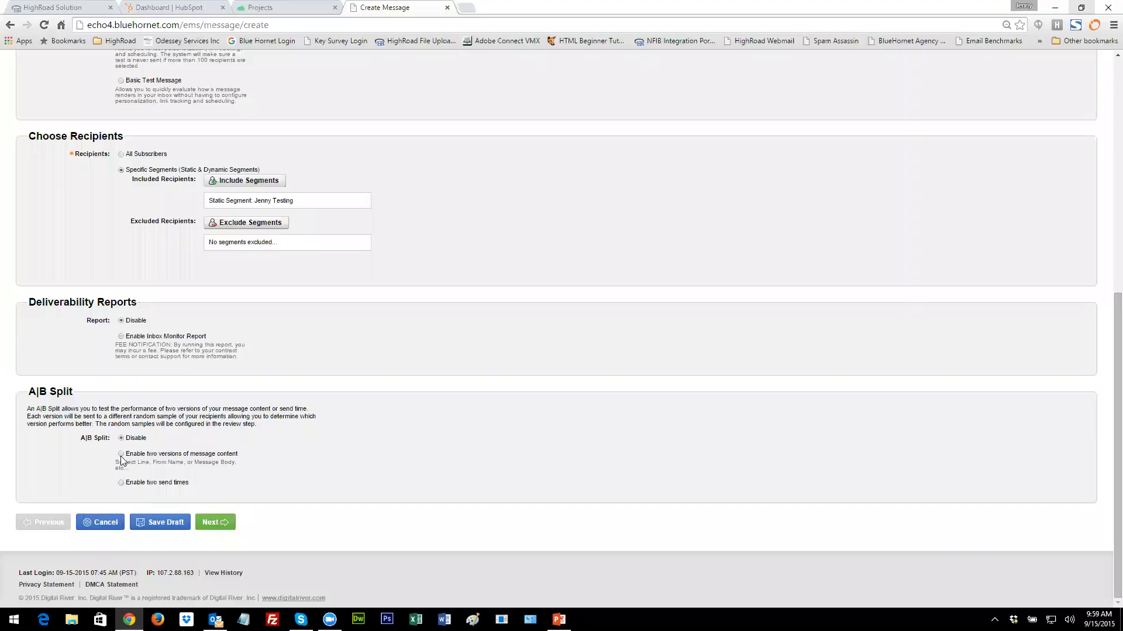
left_click(121, 454)
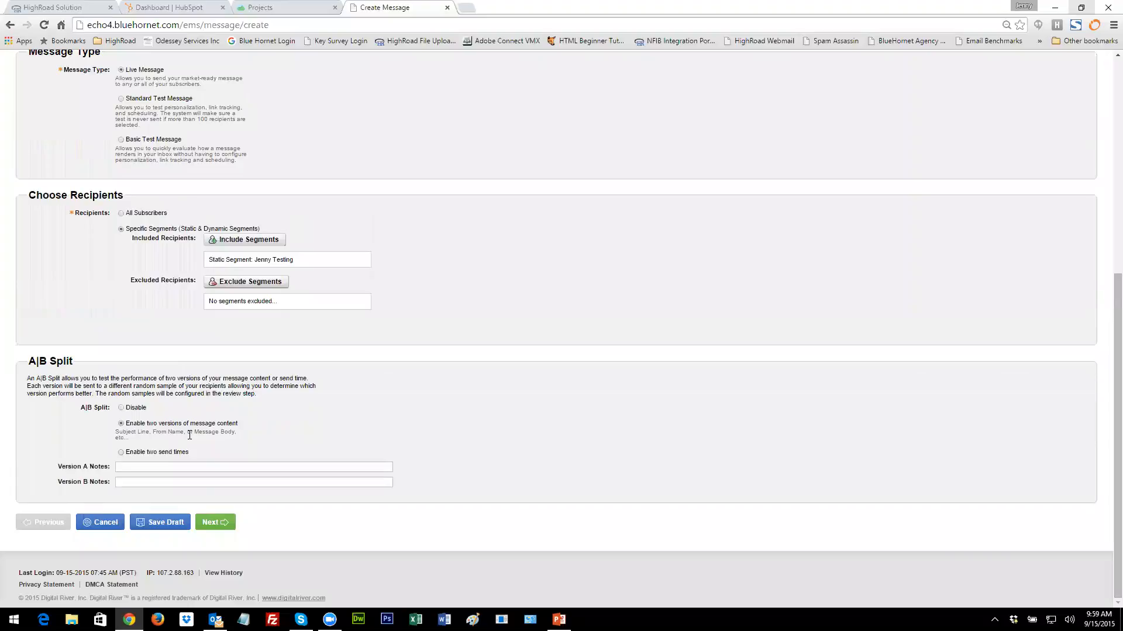
Set the Version A notes to "Personalization in subject line" and Version B notes to "No personalization", and continue to message creation.
left_click(183, 467)
type("Personal")
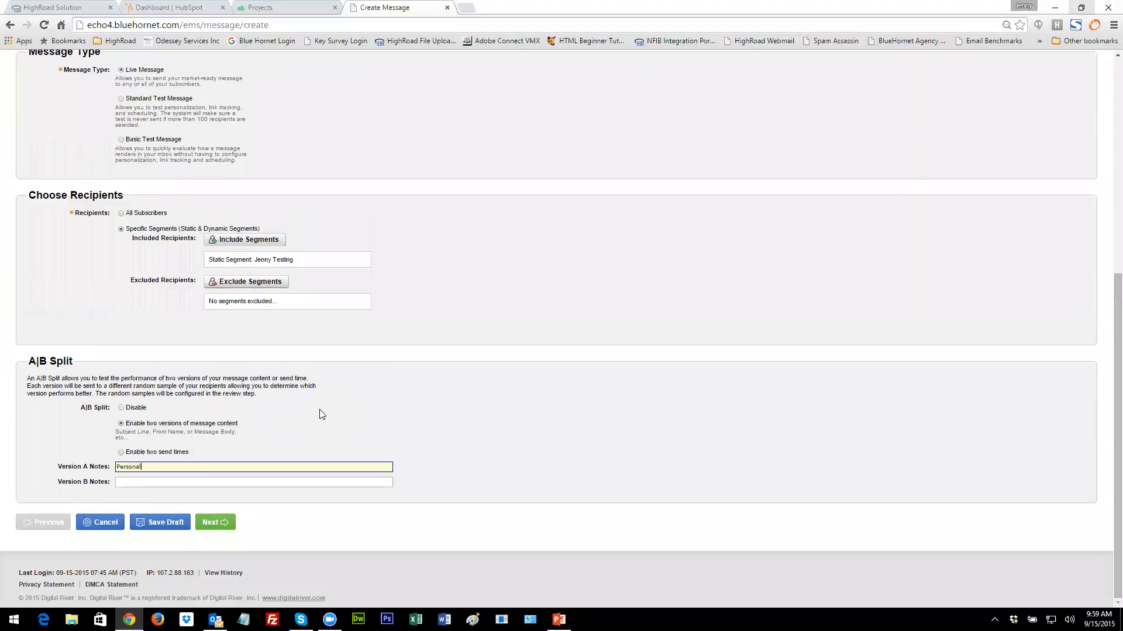
type("ization in subject line")
left_click(233, 482)
type("n")
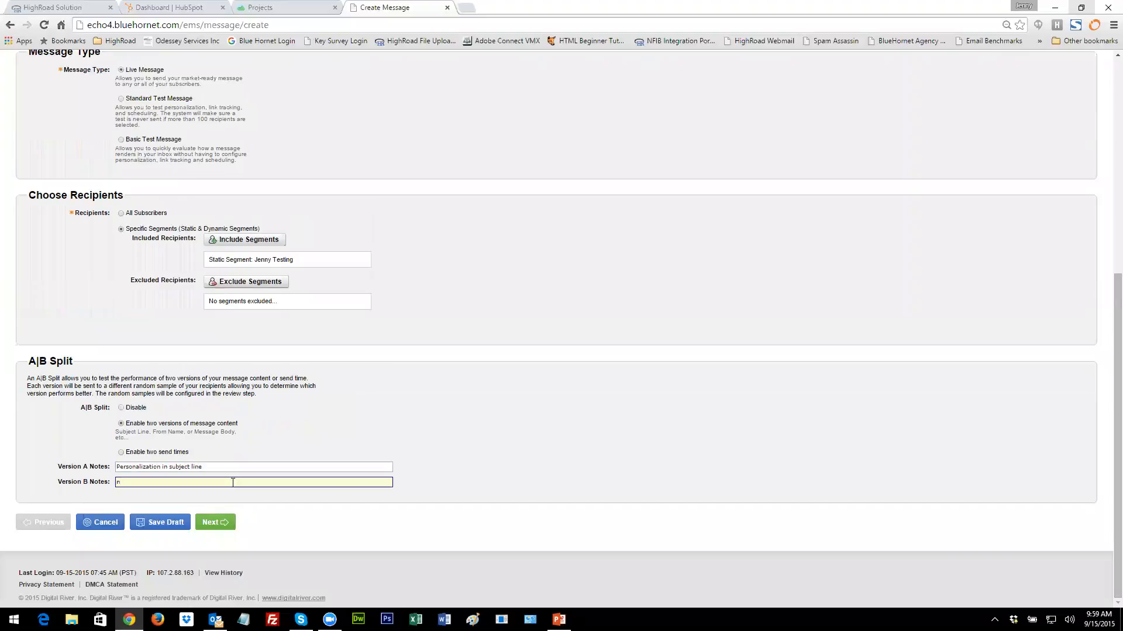
type("No personalization")
left_click(224, 524)
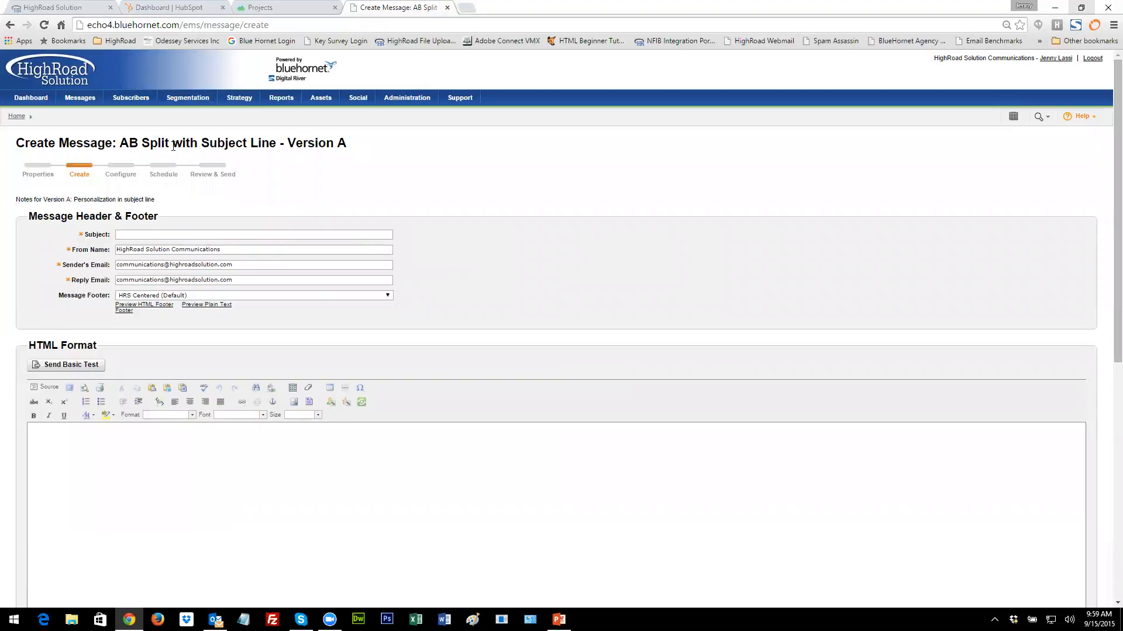
Set the Version A subject line to "%%FIRST%%, did you see that?".
left_click_drag(287, 143, 349, 151)
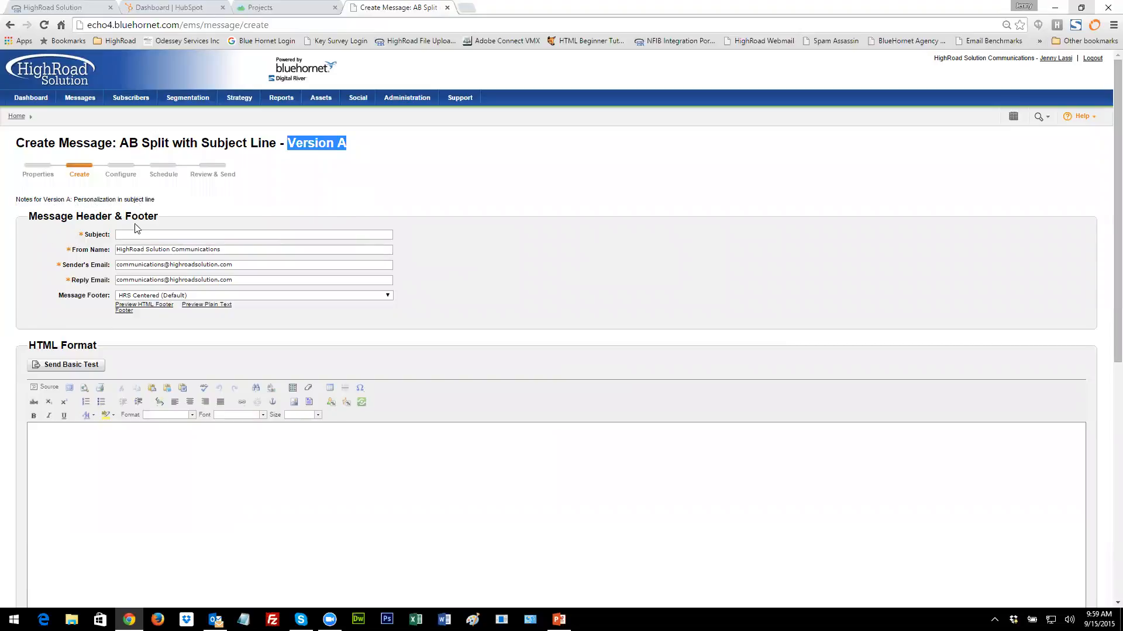
left_click(204, 235)
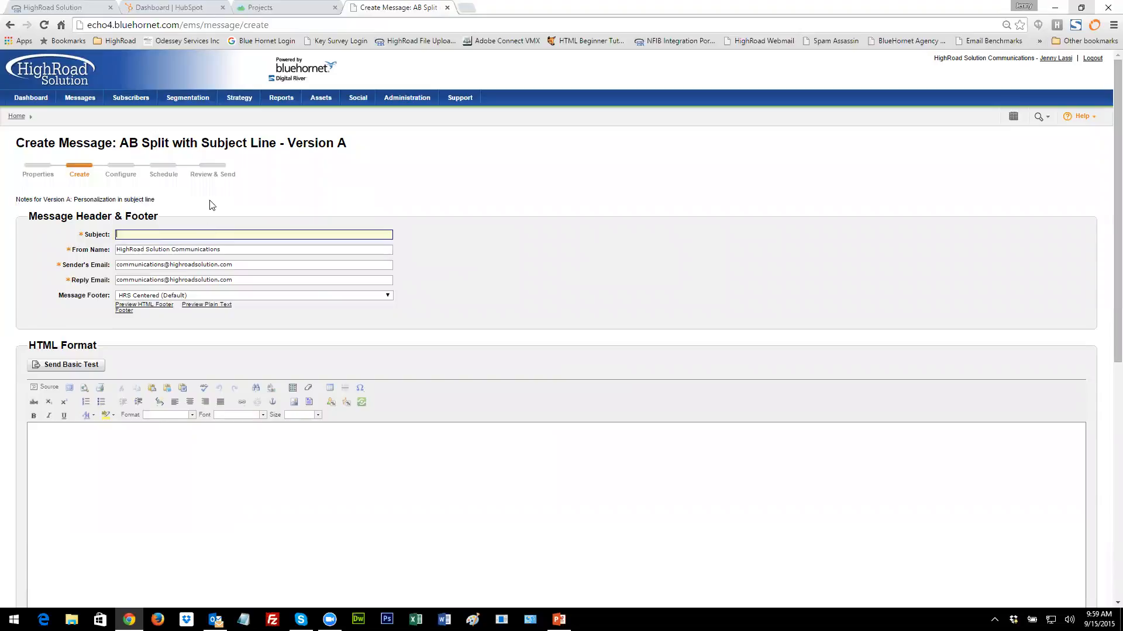
type("%%FIRST%%, did you see that?")
Enter "Test" as Version A's HTML content and "test" as its plain-text content.
scroll(136, 488, "down", 1)
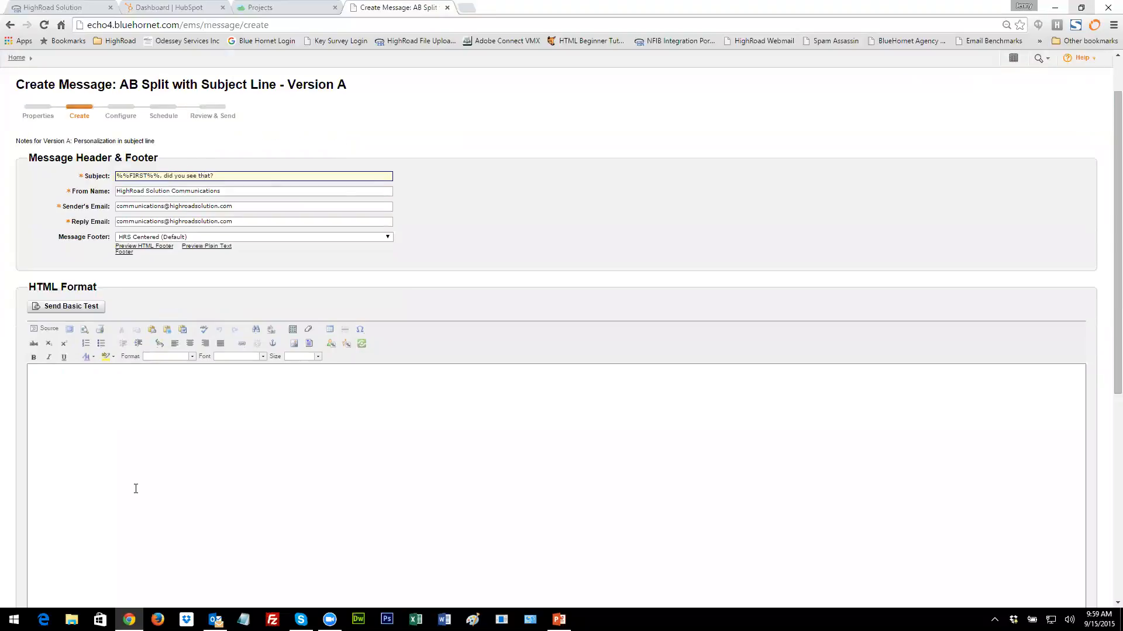
left_click(109, 419)
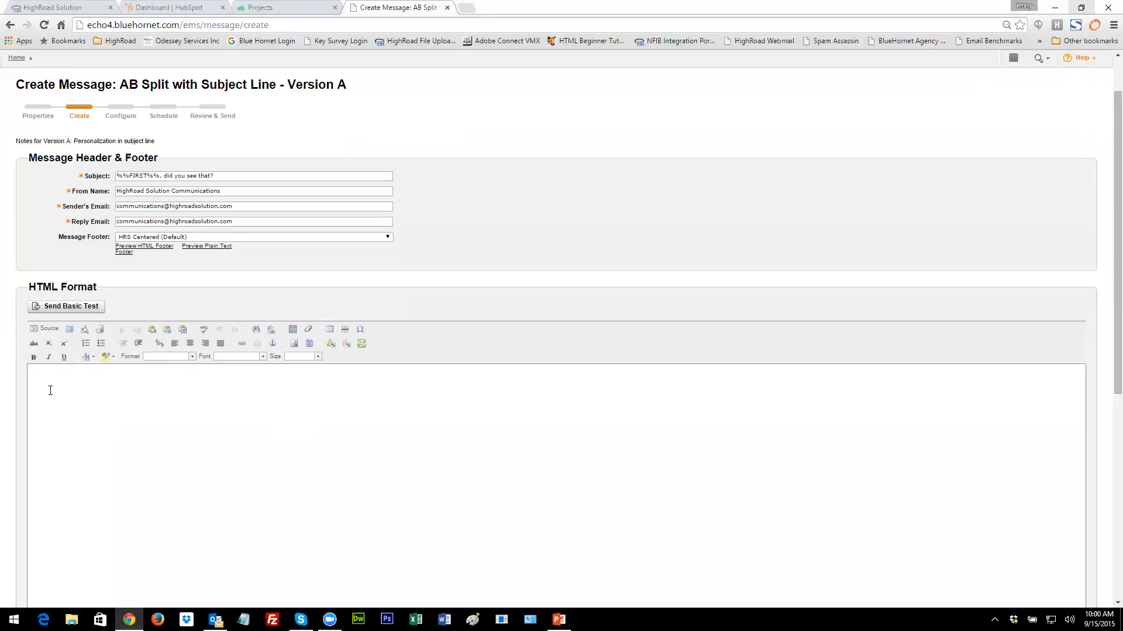
type("Tes")
scroll(51, 391, "down", 4)
left_click(146, 479)
type("tes")
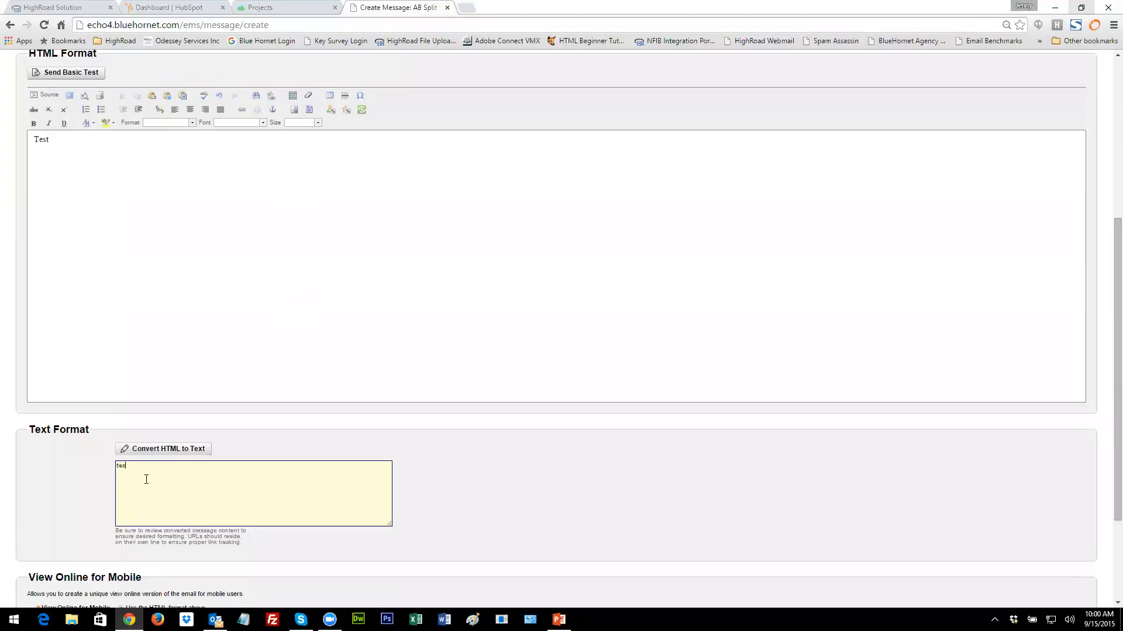
type("t")
Continue past link and custom field configuration, set the sending option to Send Now, and proceed to the review page.
scroll(173, 504, "down", 3)
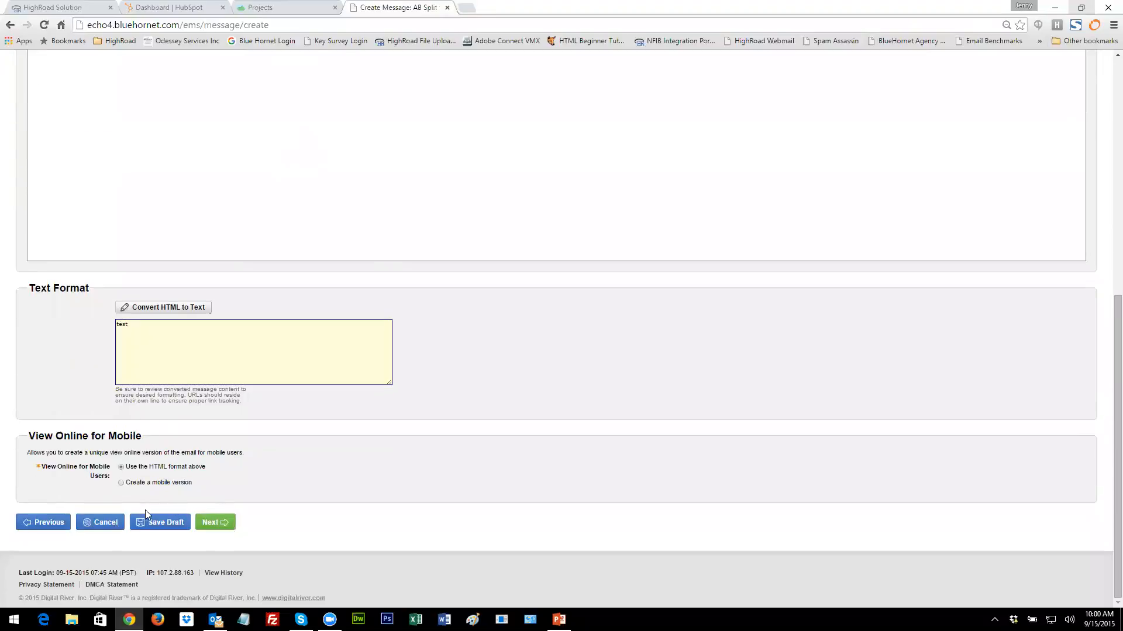
left_click(221, 524)
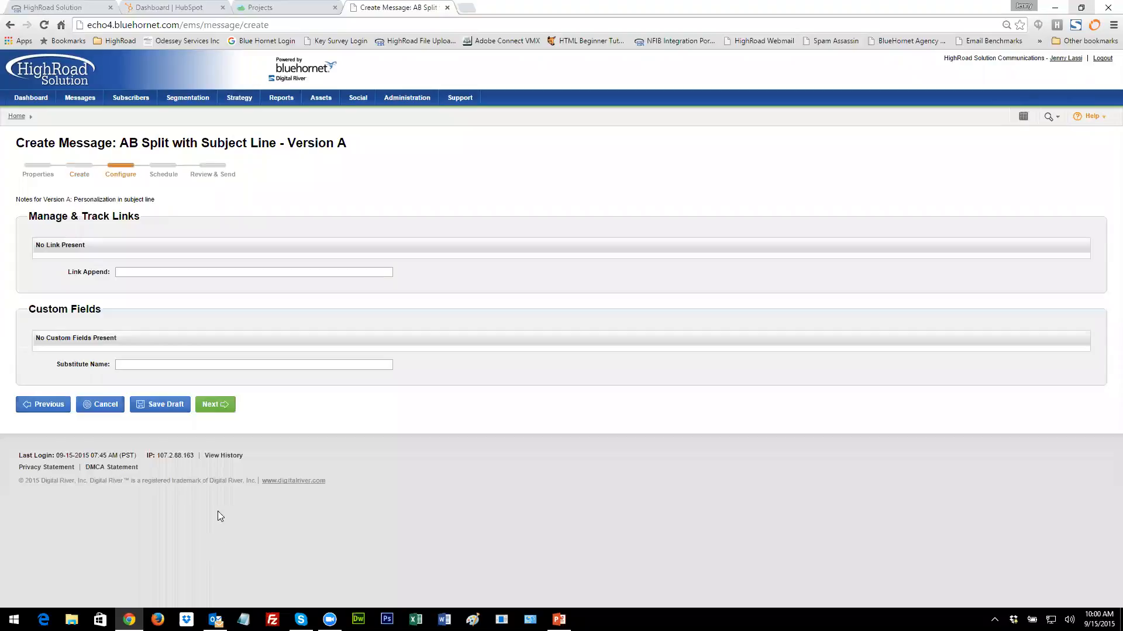
left_click(221, 409)
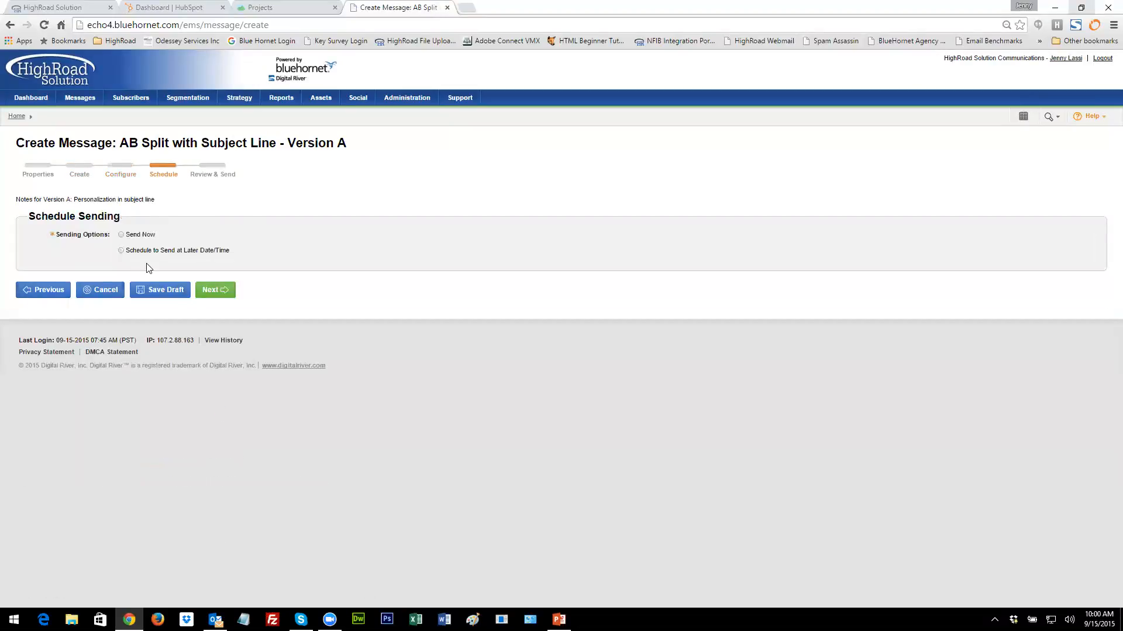
left_click(207, 292)
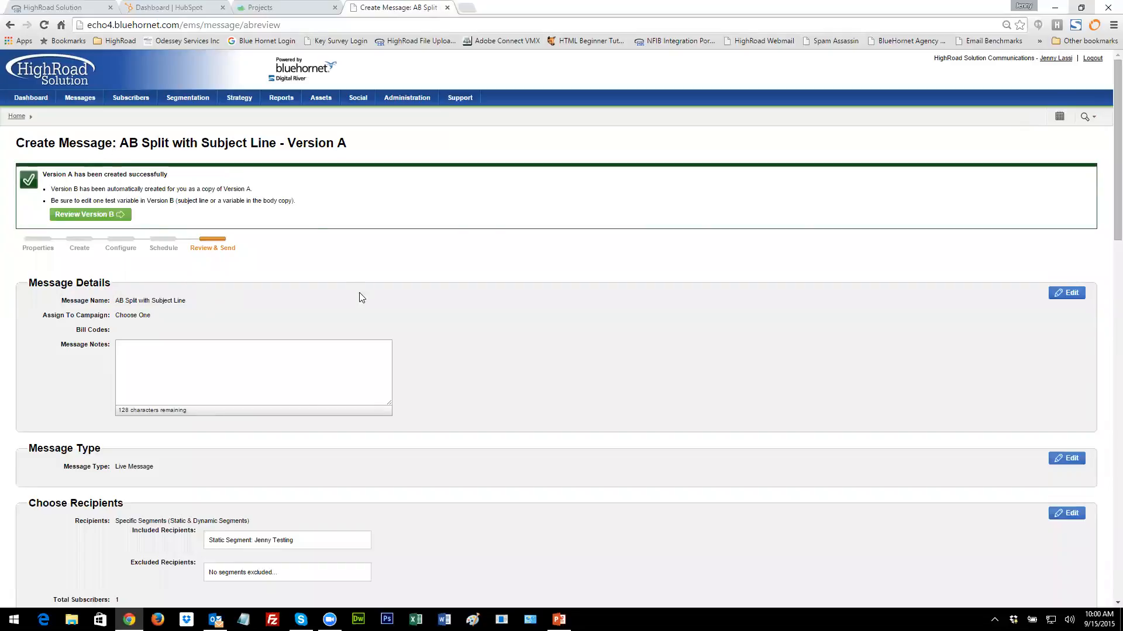
Check the message summary and open the Version B message header for editing.
scroll(364, 301, "down", 5)
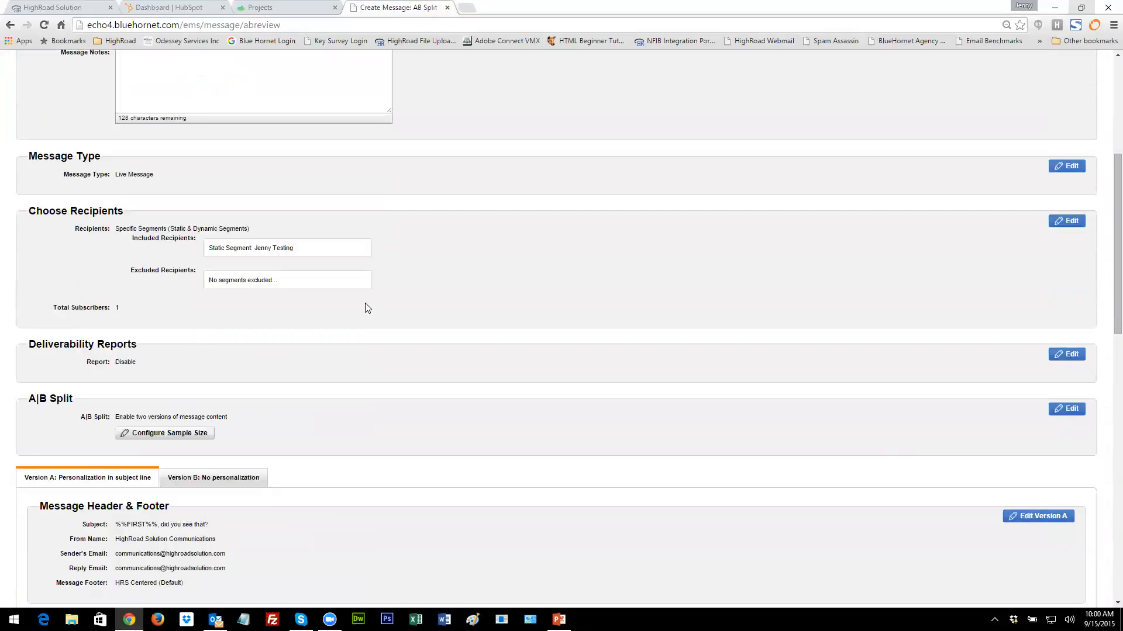
scroll(367, 307, "down", 2)
scroll(366, 307, "down", 4)
scroll(366, 303, "up", 9)
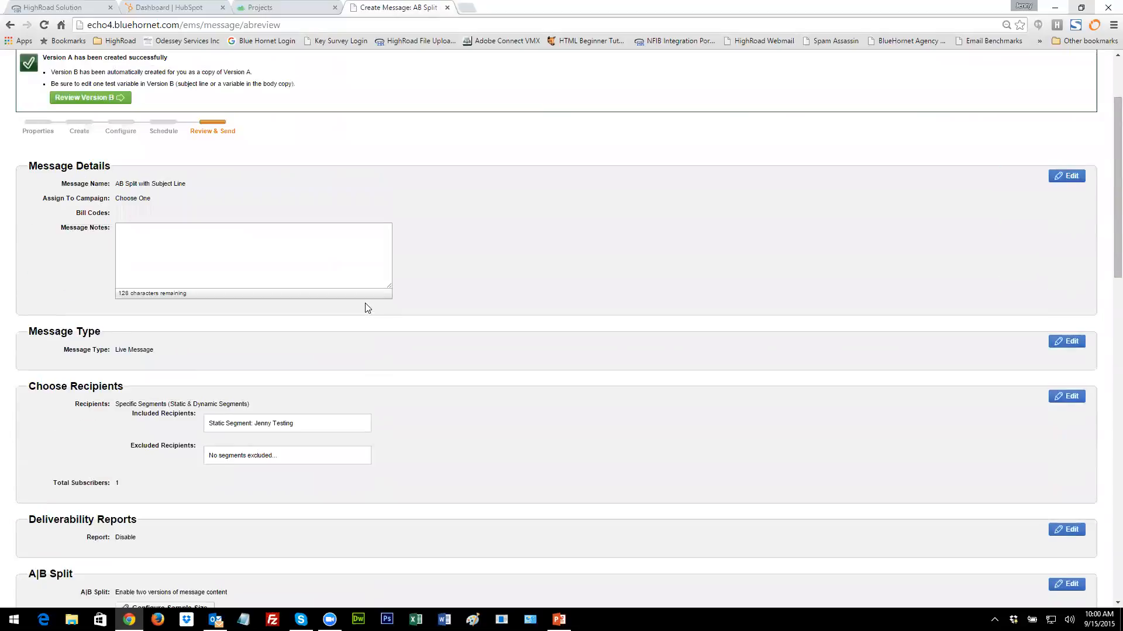
scroll(365, 305, "up", 1)
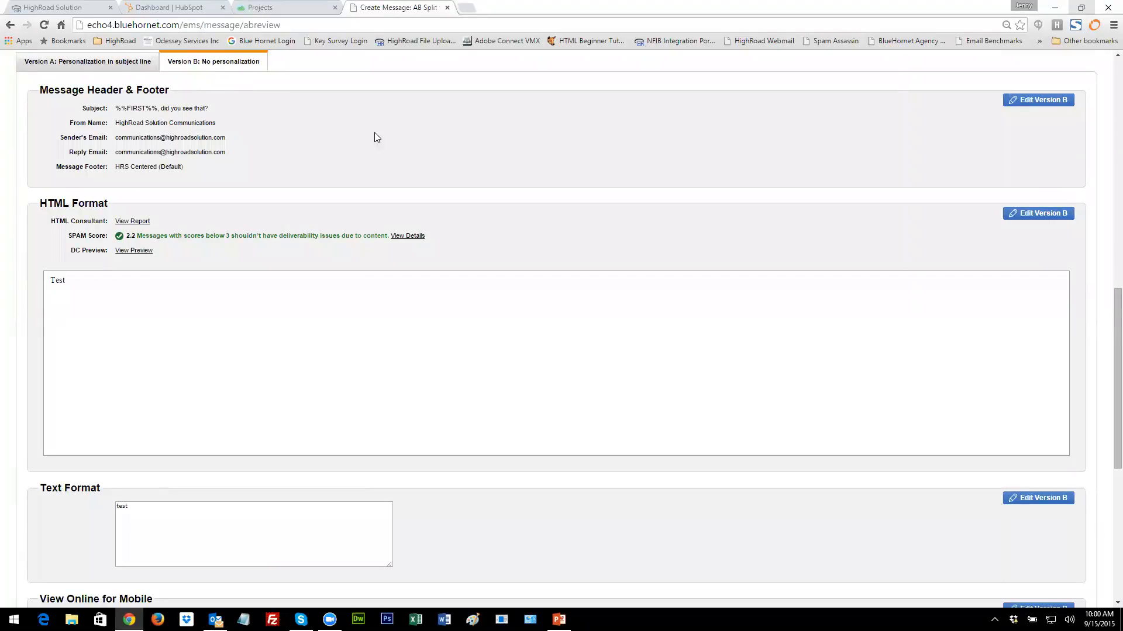
left_click(1021, 100)
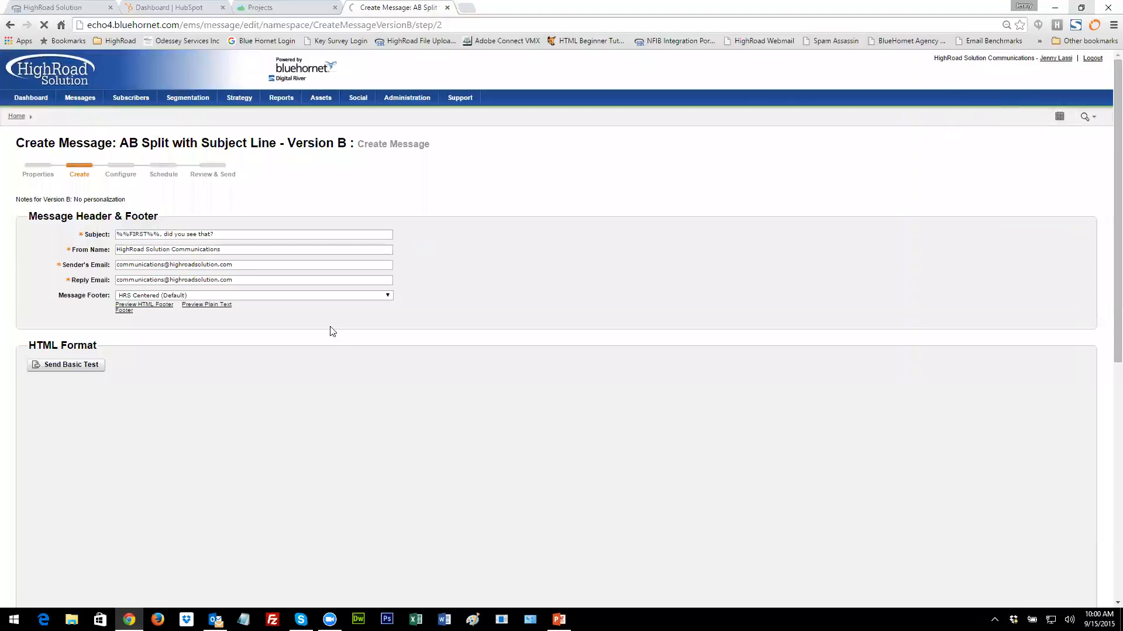
Change the Version B subject line to "Did you see that?" without the first-name field, and save the version.
left_click(165, 234)
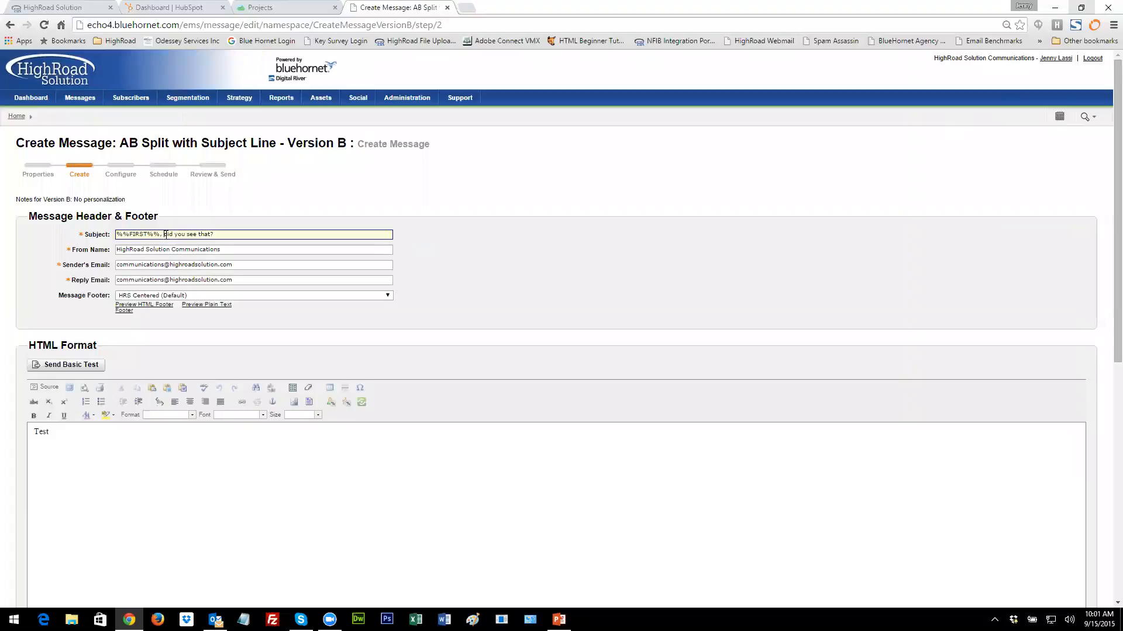
key("BackSpace")
key("BackSpace")
key("BackSpace")
key("BackSpace")
key("BackSpace")
key("BackSpace")
key("BackSpace")
key("BackSpace")
key("BackSpace")
key("BackSpace")
key("BackSpace")
key("BackSpace")
type("D")
scroll(16, 380, "down", 7)
left_click(92, 522)
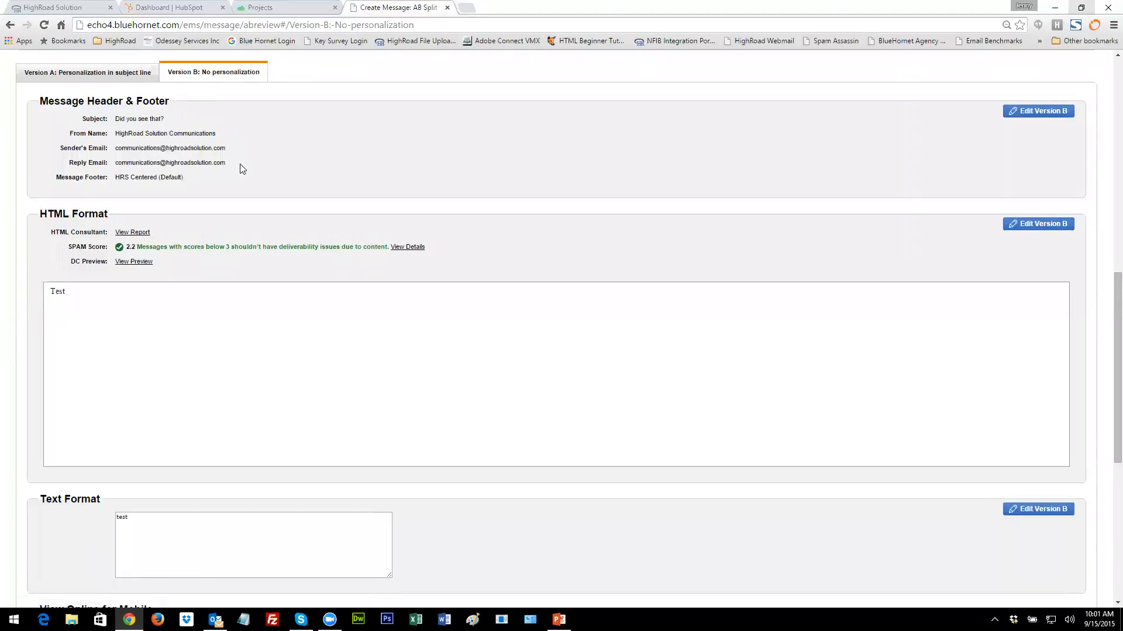
Configure the A|B split's sample size to send an A|B Split with a Champion version.
scroll(242, 169, "up", 2)
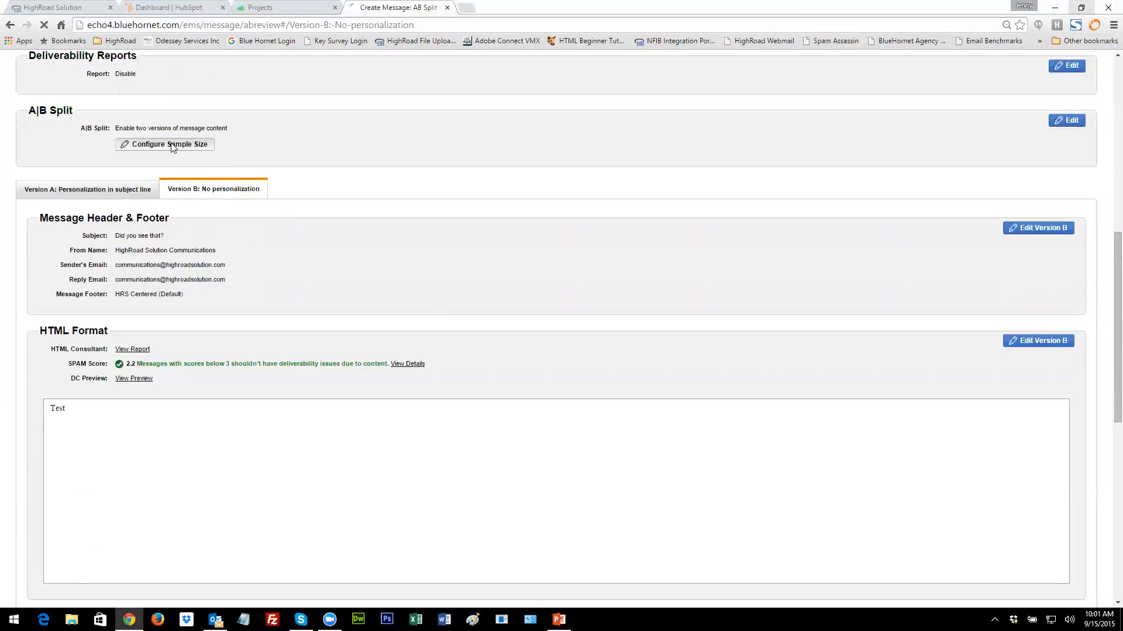
left_click(170, 145)
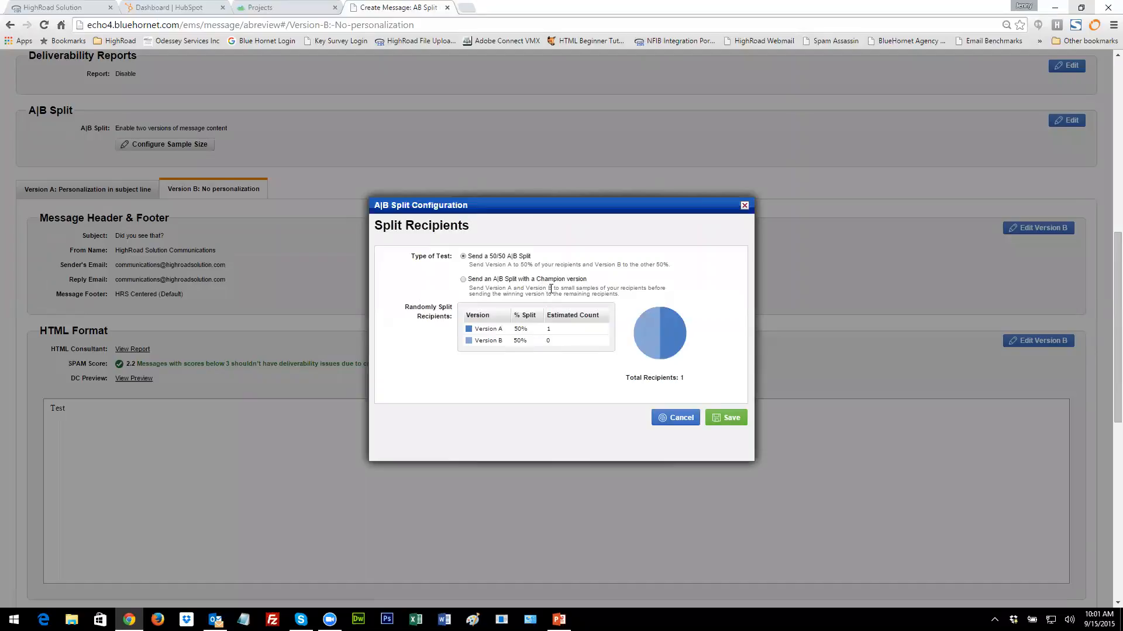
left_click(464, 279)
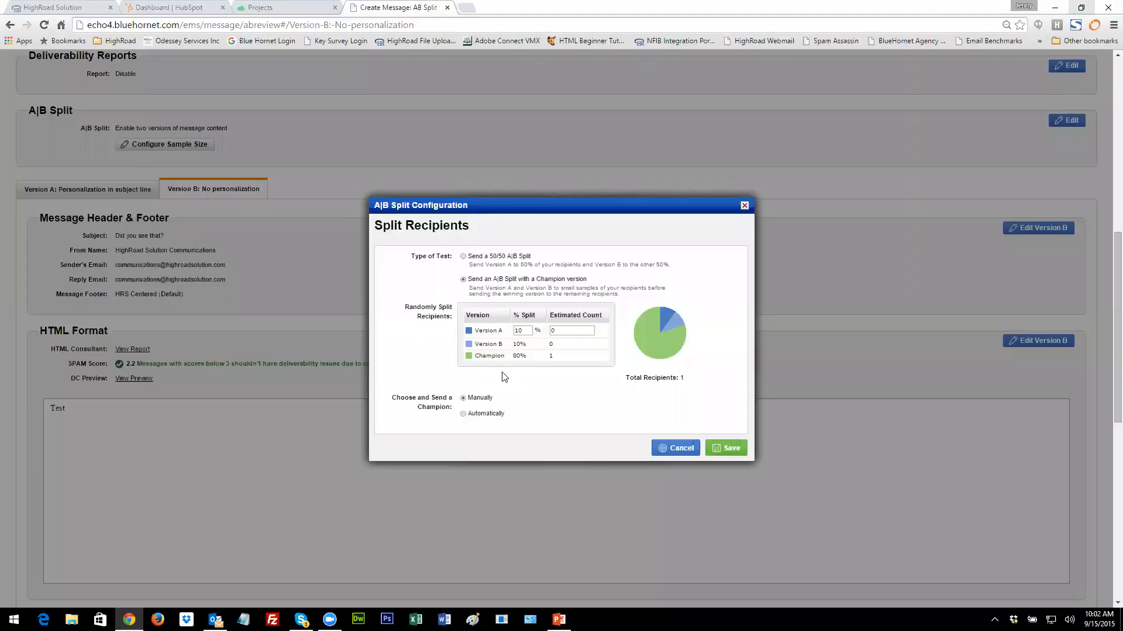
Have the champion chosen automatically based on Highest Click to Open Rate.
left_click(463, 415)
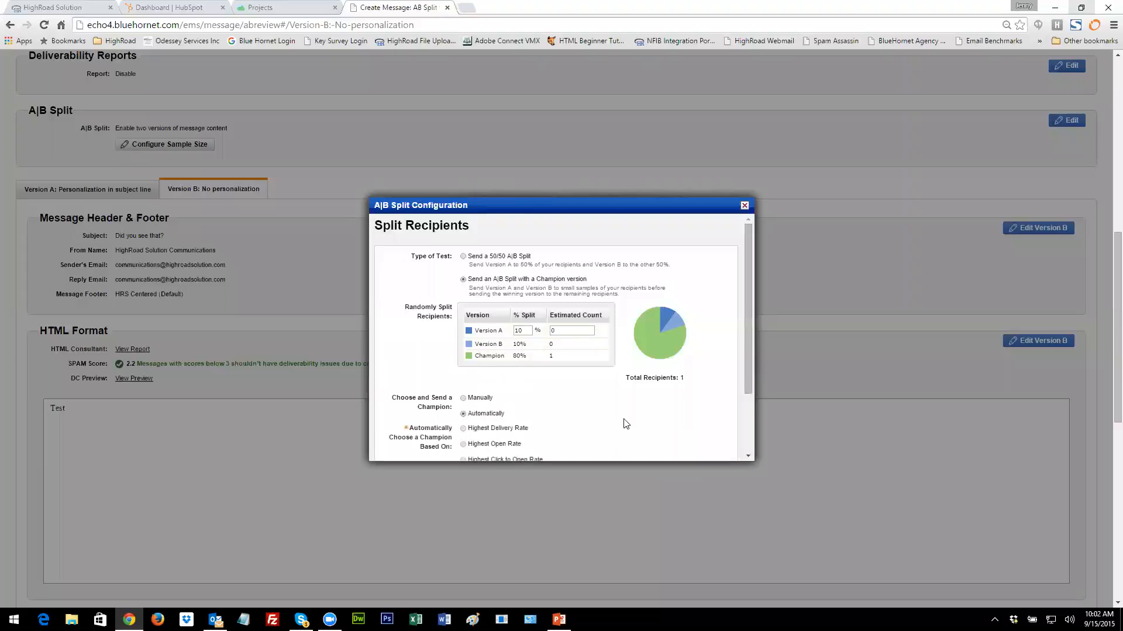
scroll(625, 423, "down", 1)
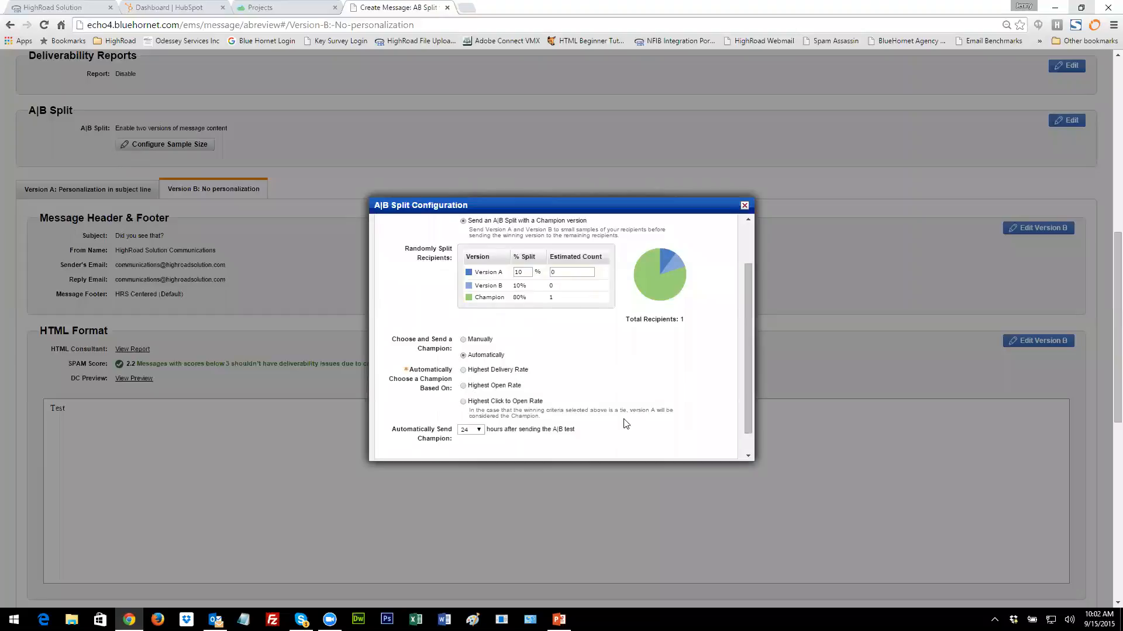
left_click(463, 402)
scroll(572, 419, "down", 1)
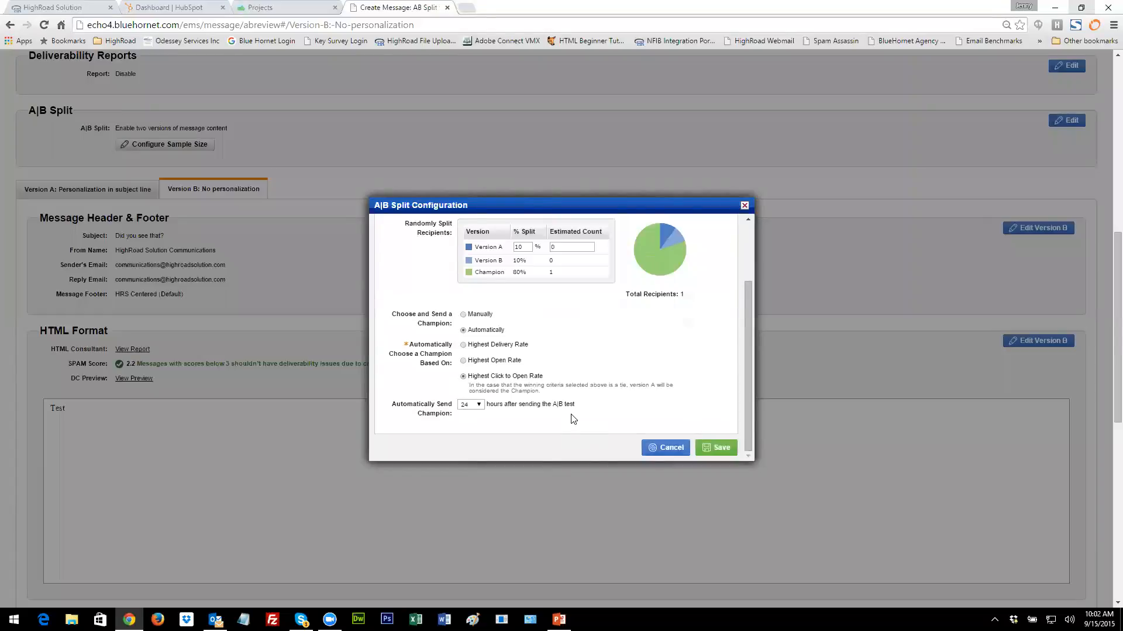
Set the champion to be sent 6 hours after the A|B test and save the split configuration.
left_click(479, 406)
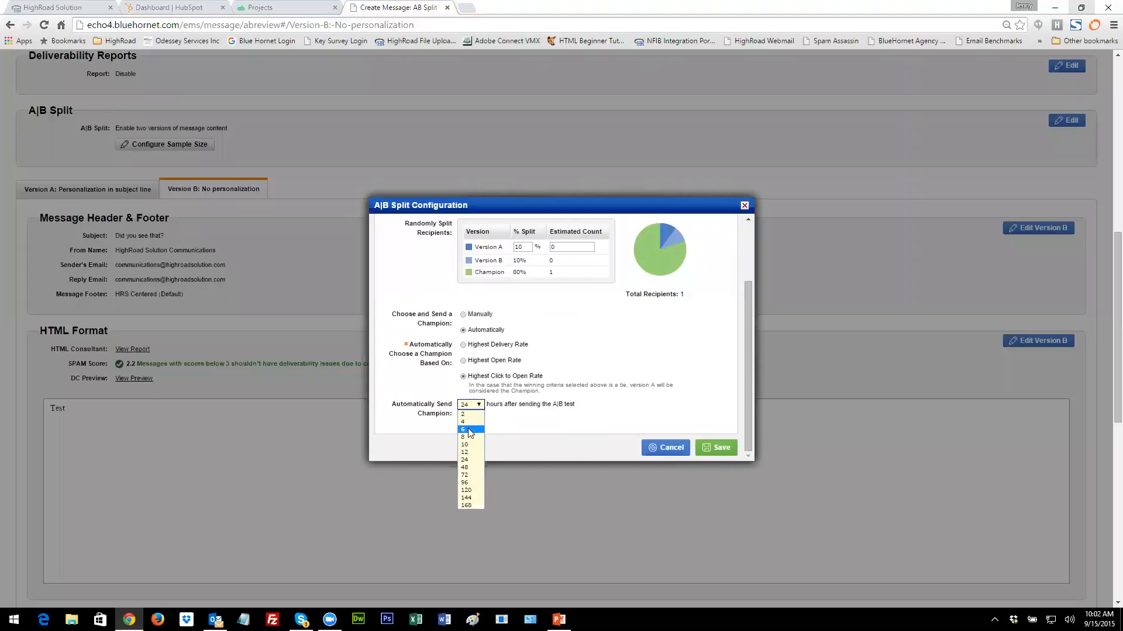
left_click(478, 429)
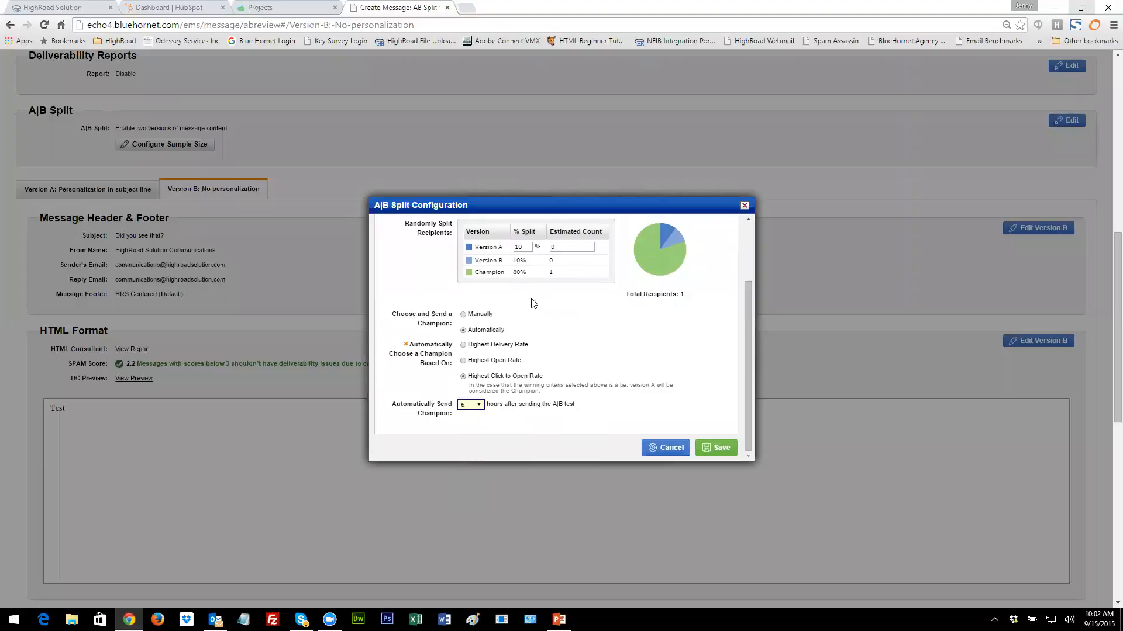
left_click(708, 446)
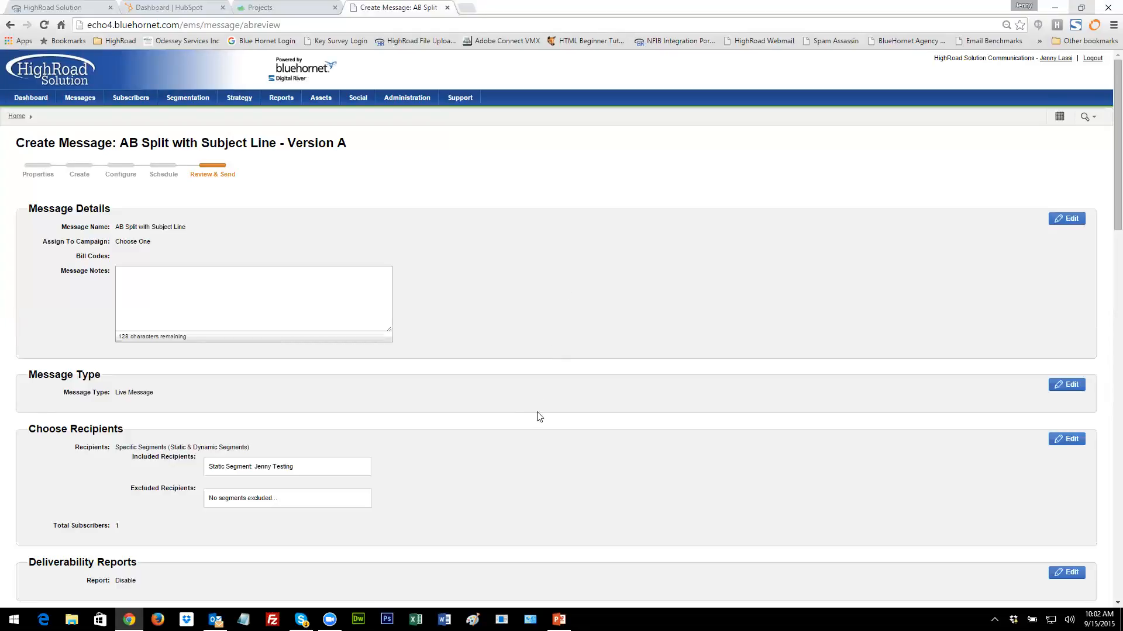
Review the message's recipients, A|B split settings, Version A content and sending schedule before sending.
scroll(532, 436, "down", 1)
scroll(532, 436, "down", 1)
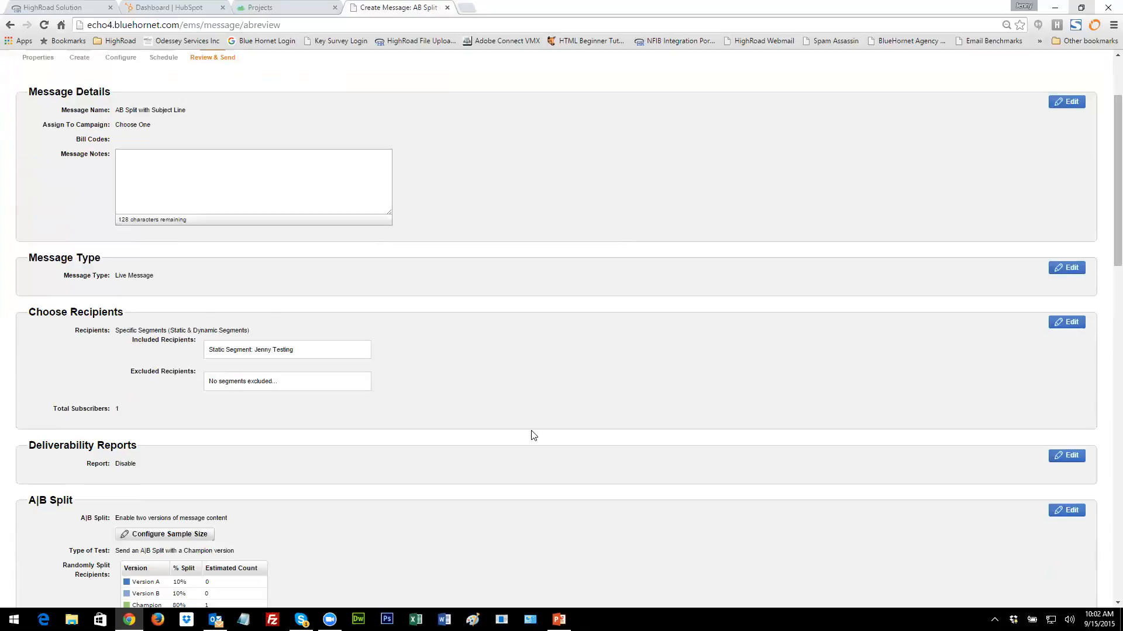
scroll(39, 477, "down", 1)
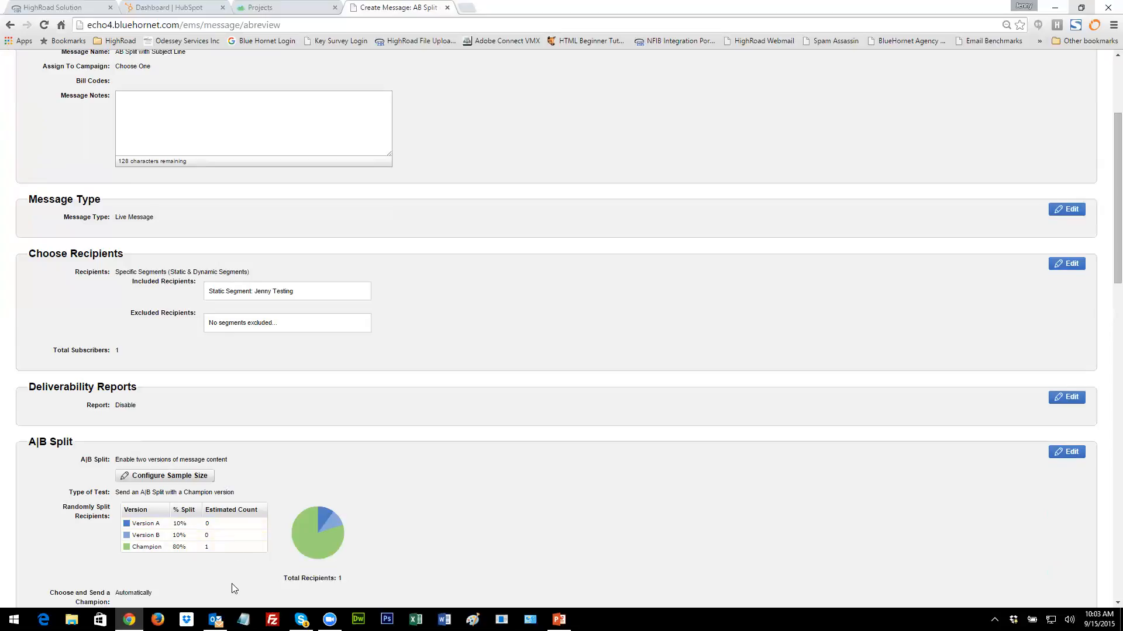
scroll(398, 392, "up", 1)
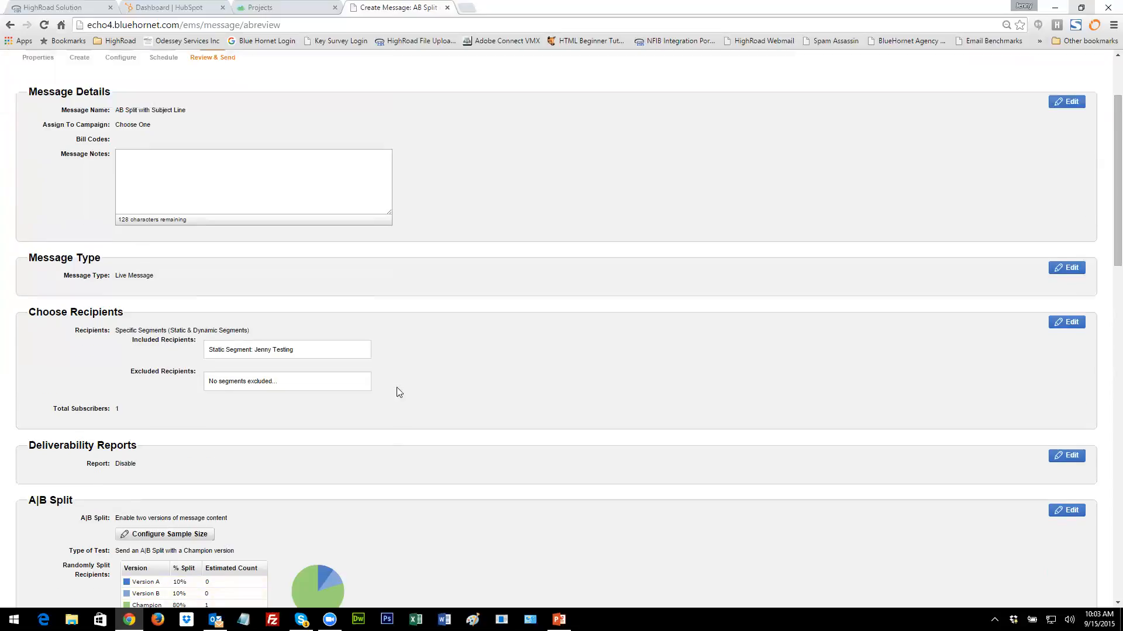
scroll(400, 392, "down", 6)
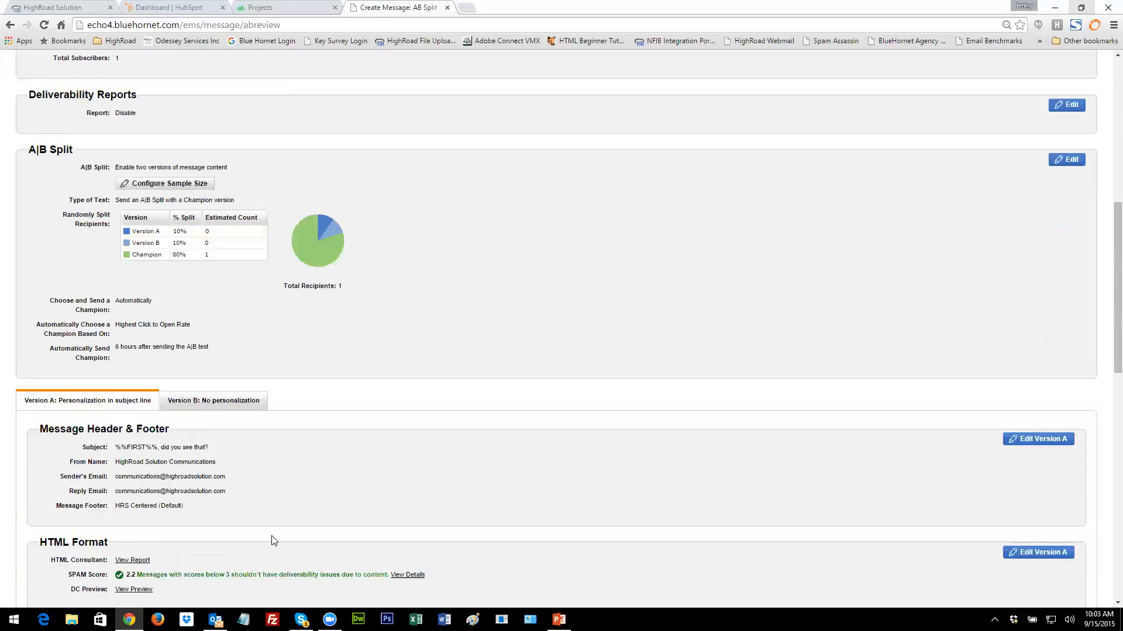
scroll(270, 535, "down", 8)
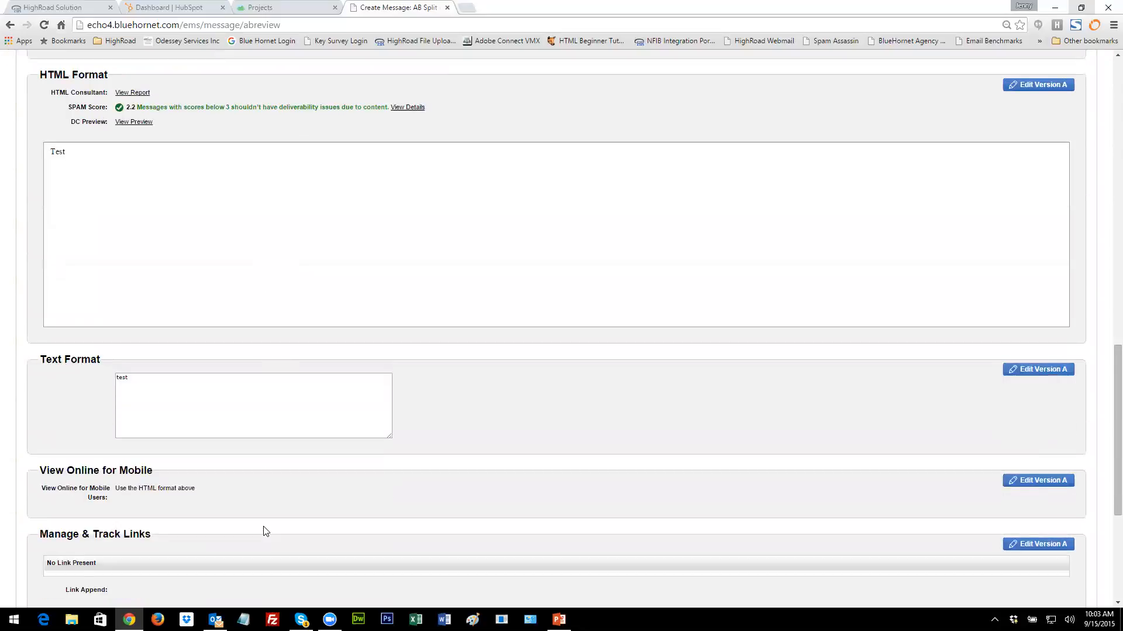
scroll(265, 530, "down", 5)
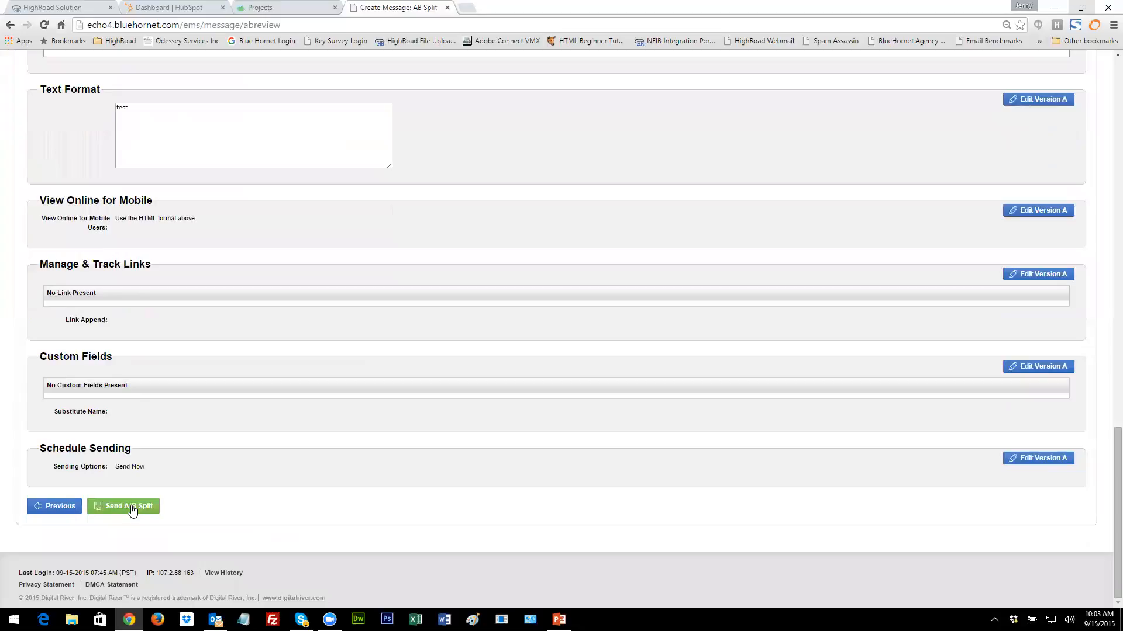